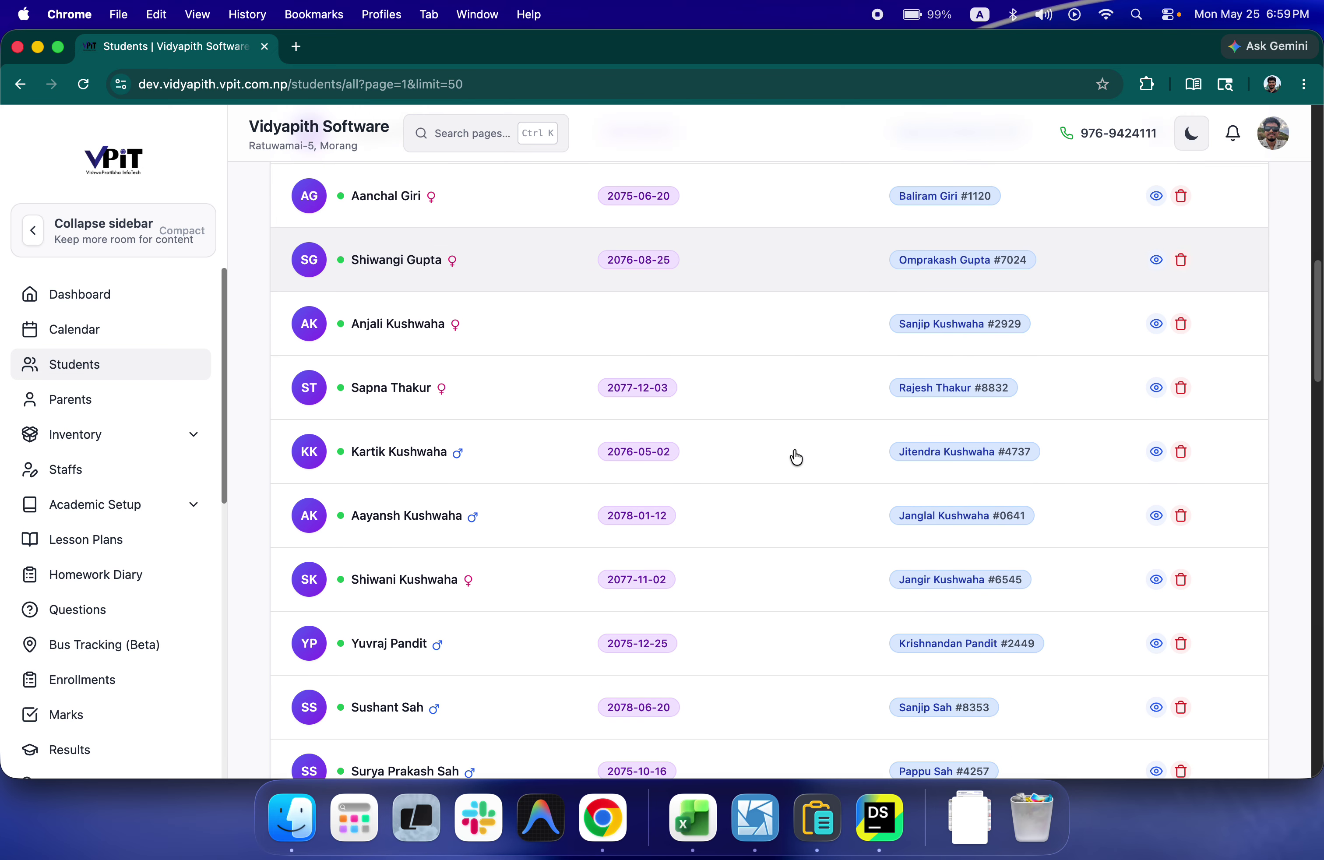
# - On page 2 of the student list, open the first parent record of the student just above the one with four parents
pyautogui.scroll(-15, 784, 458)
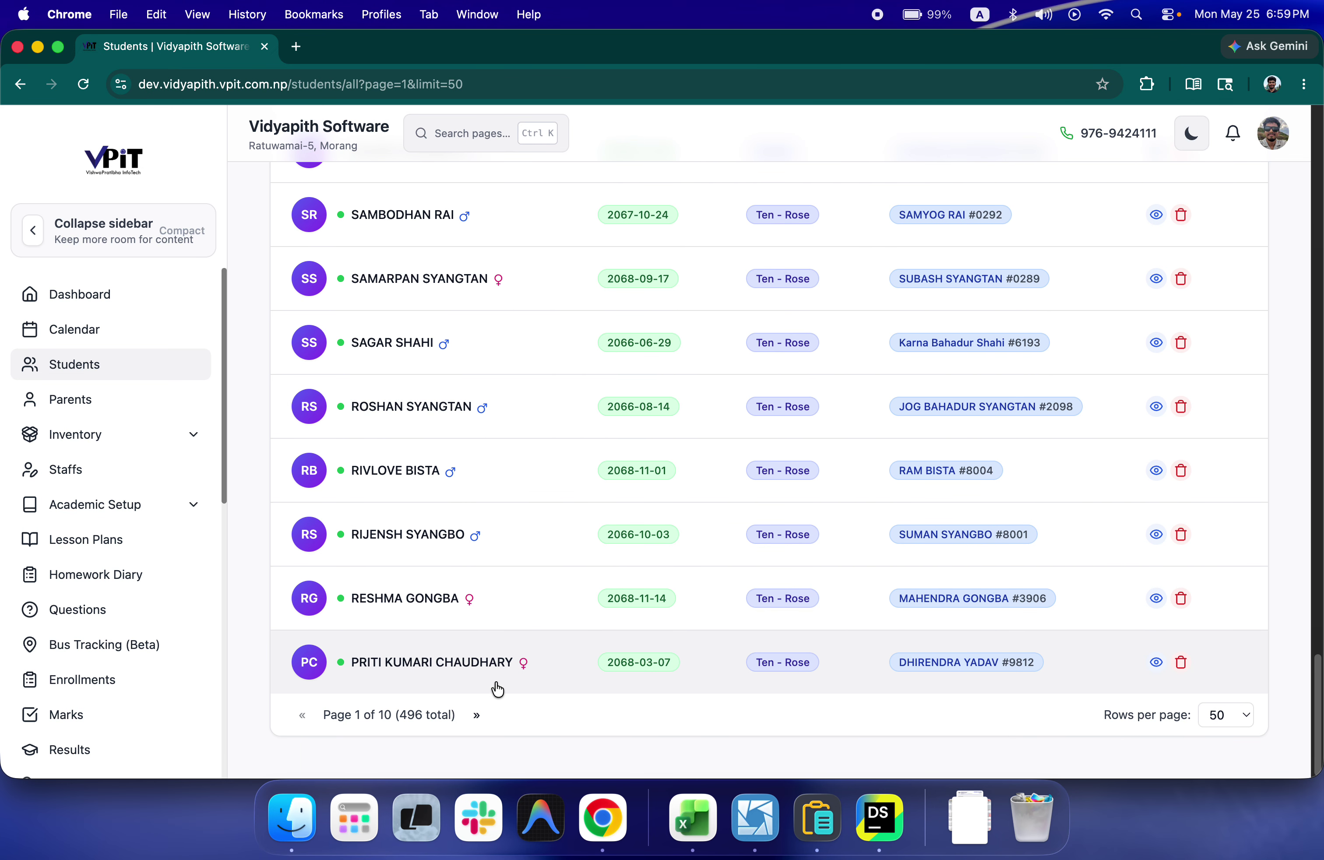
pyautogui.click(476, 717)
pyautogui.scroll(-3, 566, 300)
pyautogui.scroll(-3, 566, 300)
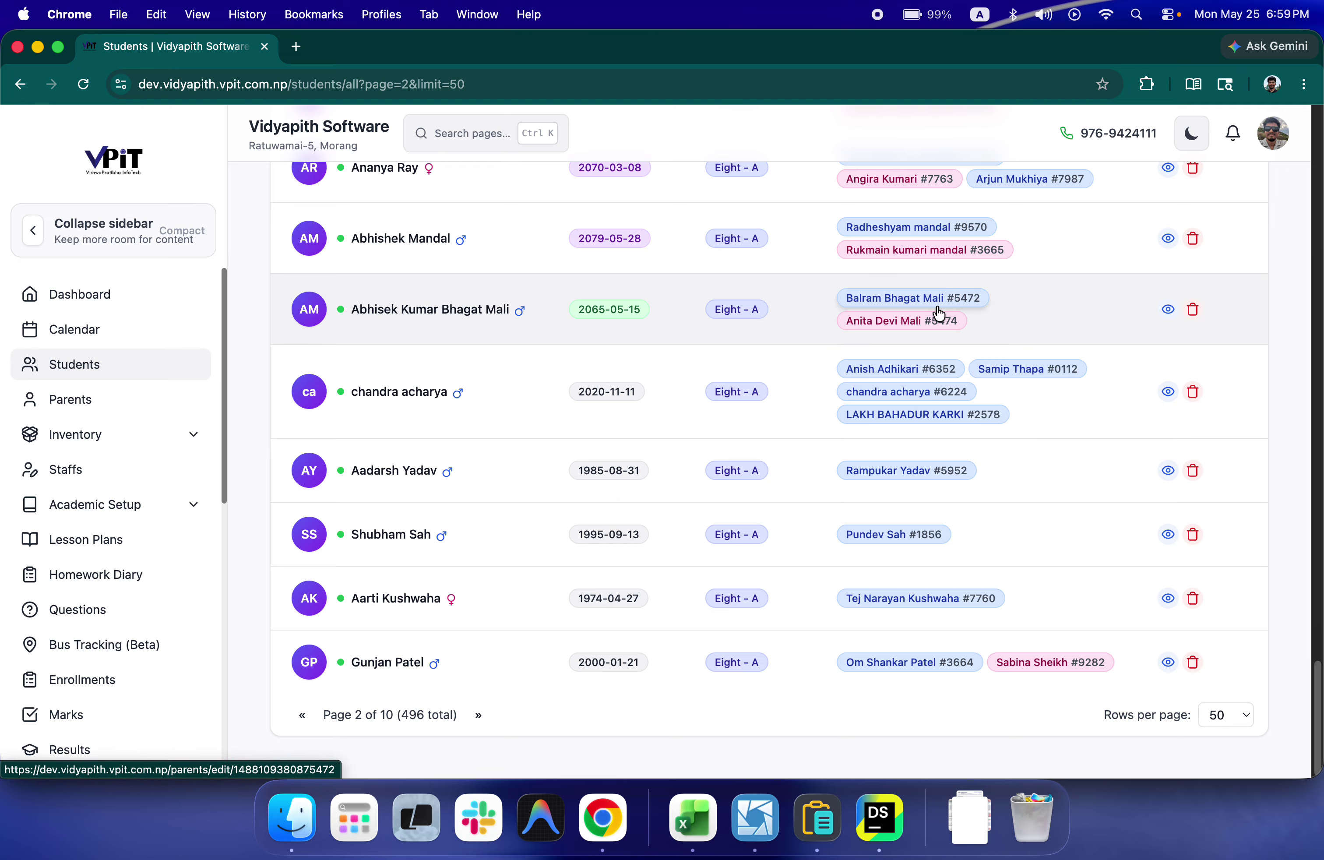
pyautogui.click(887, 303)
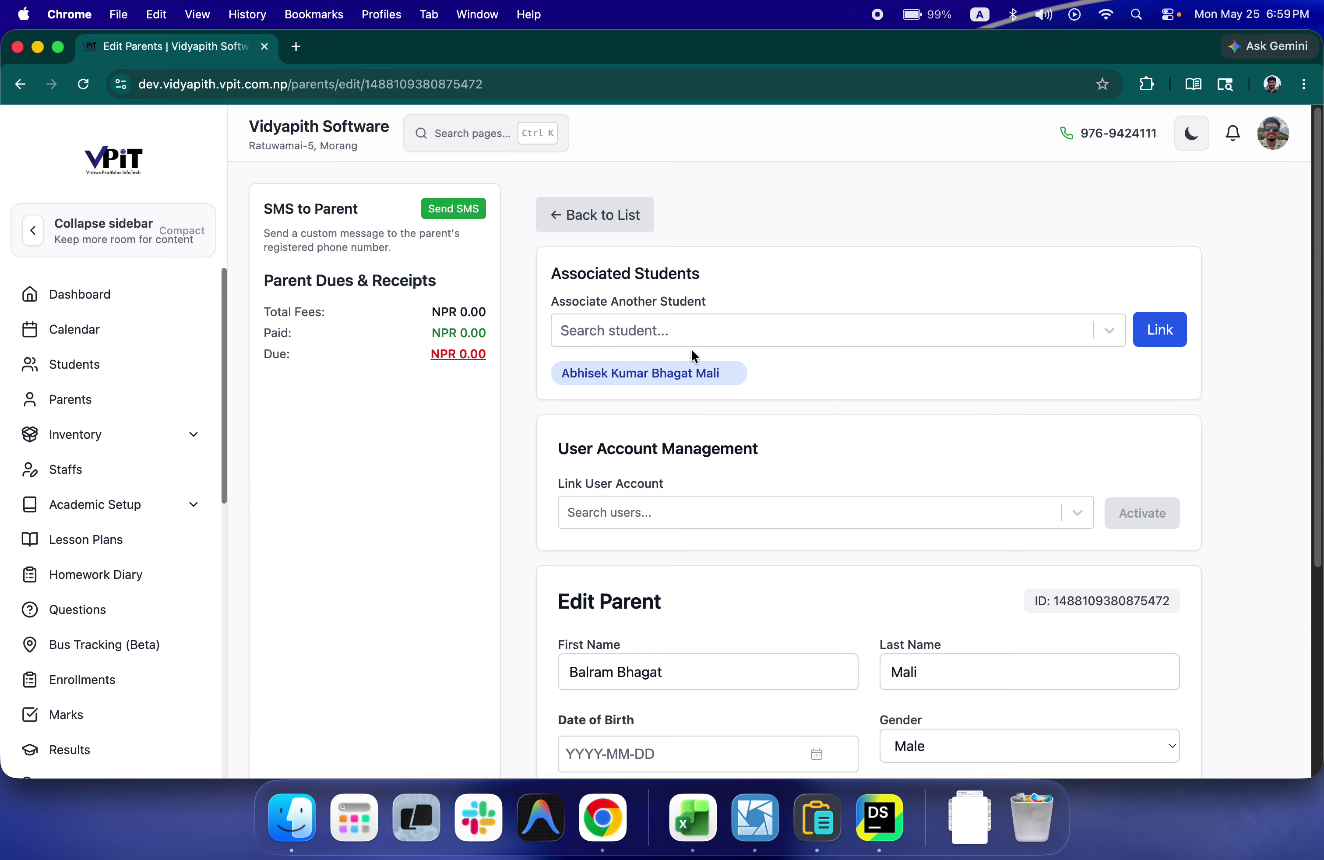
# - Search for another student with "ta", select the first match and link that student to this parent
pyautogui.click(700, 331)
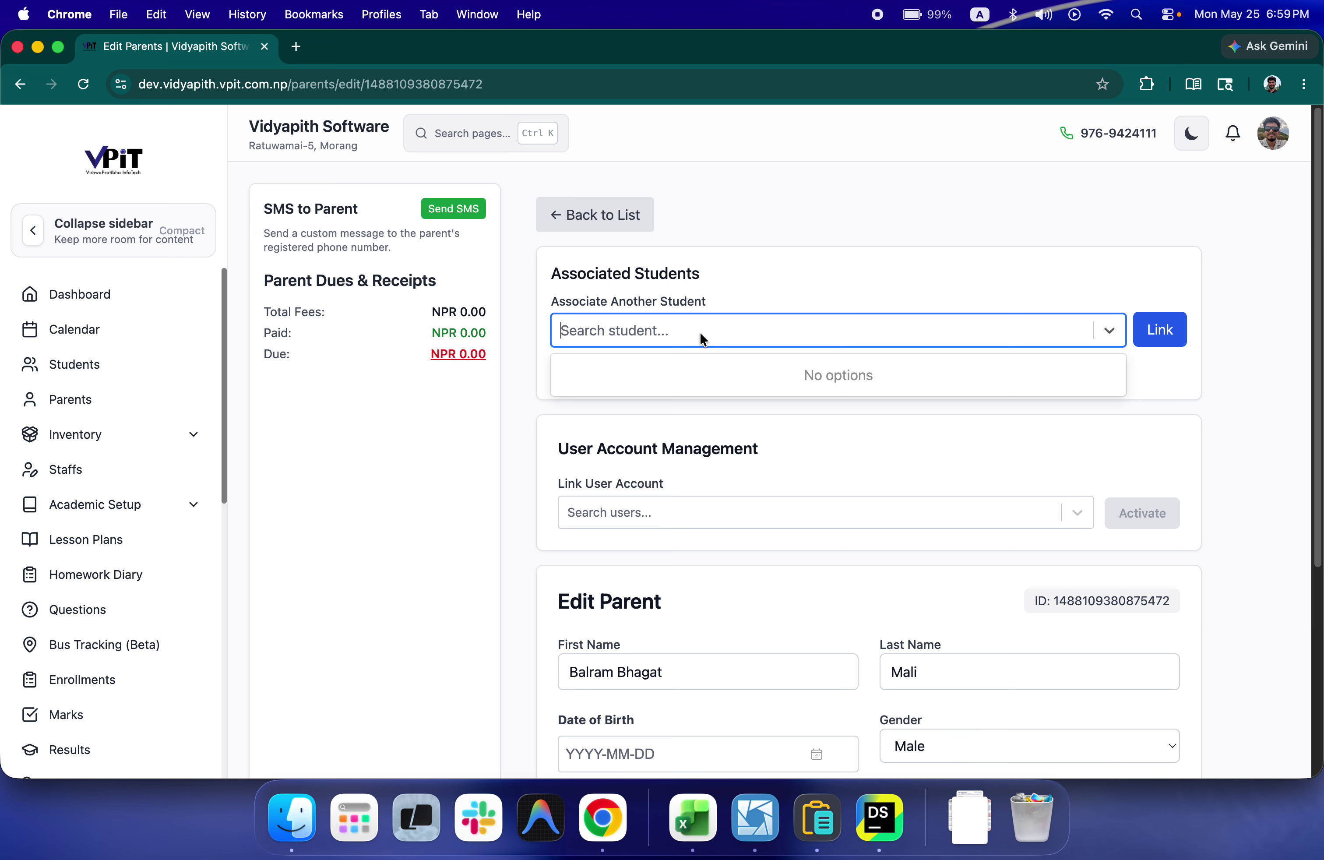
pyautogui.write('tra')
pyautogui.press('BackSpace')
pyautogui.press('BackSpace')
pyautogui.write('a')
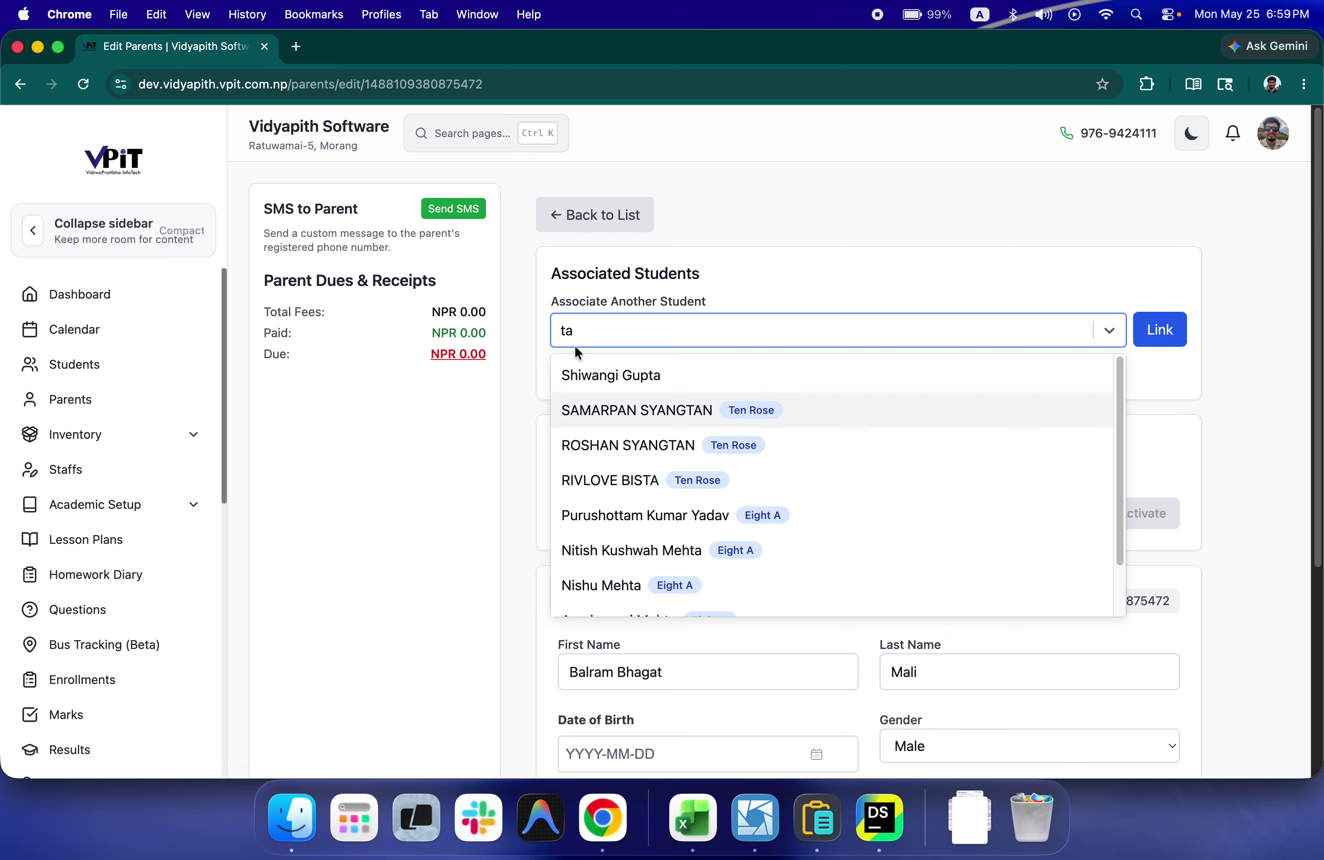
pyautogui.click(587, 371)
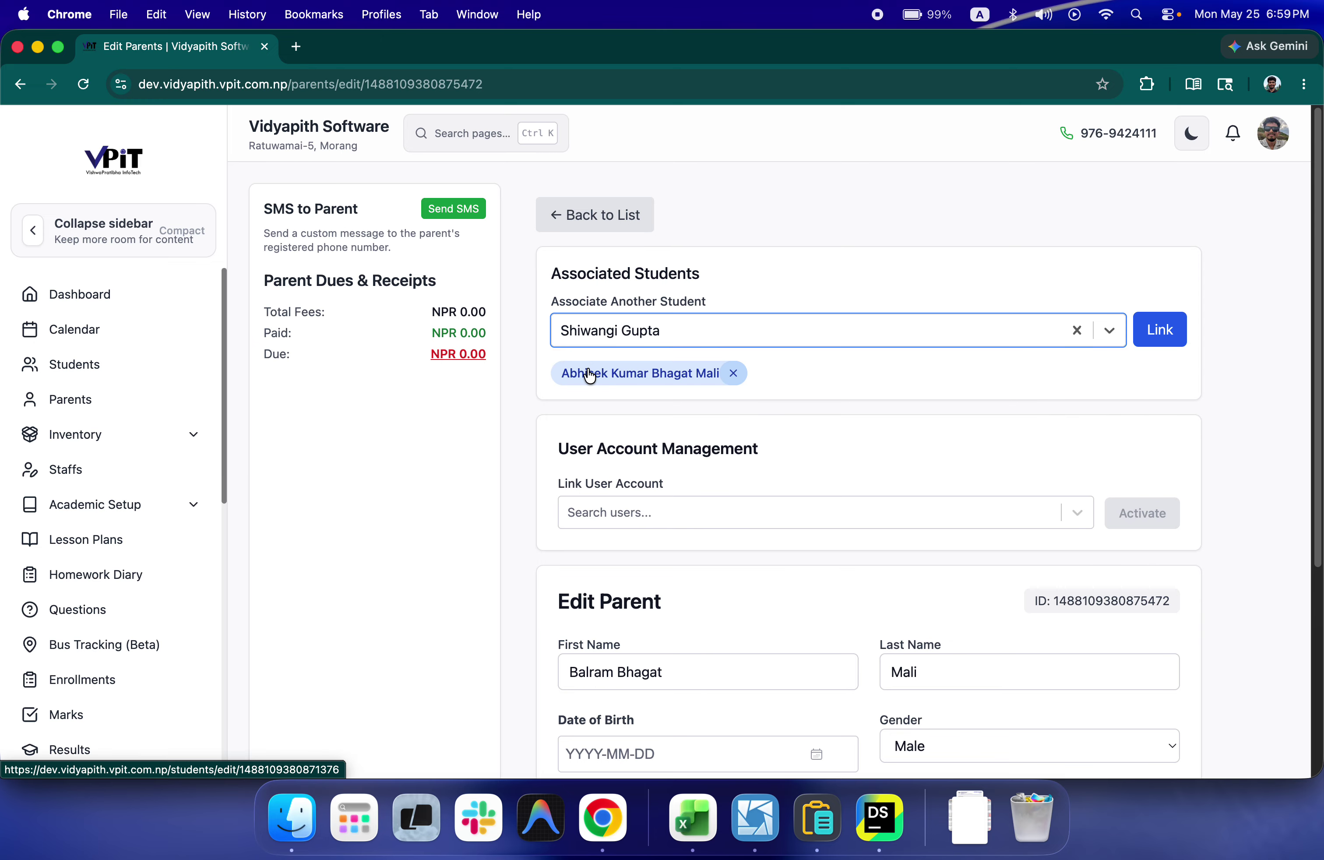
pyautogui.click(1177, 334)
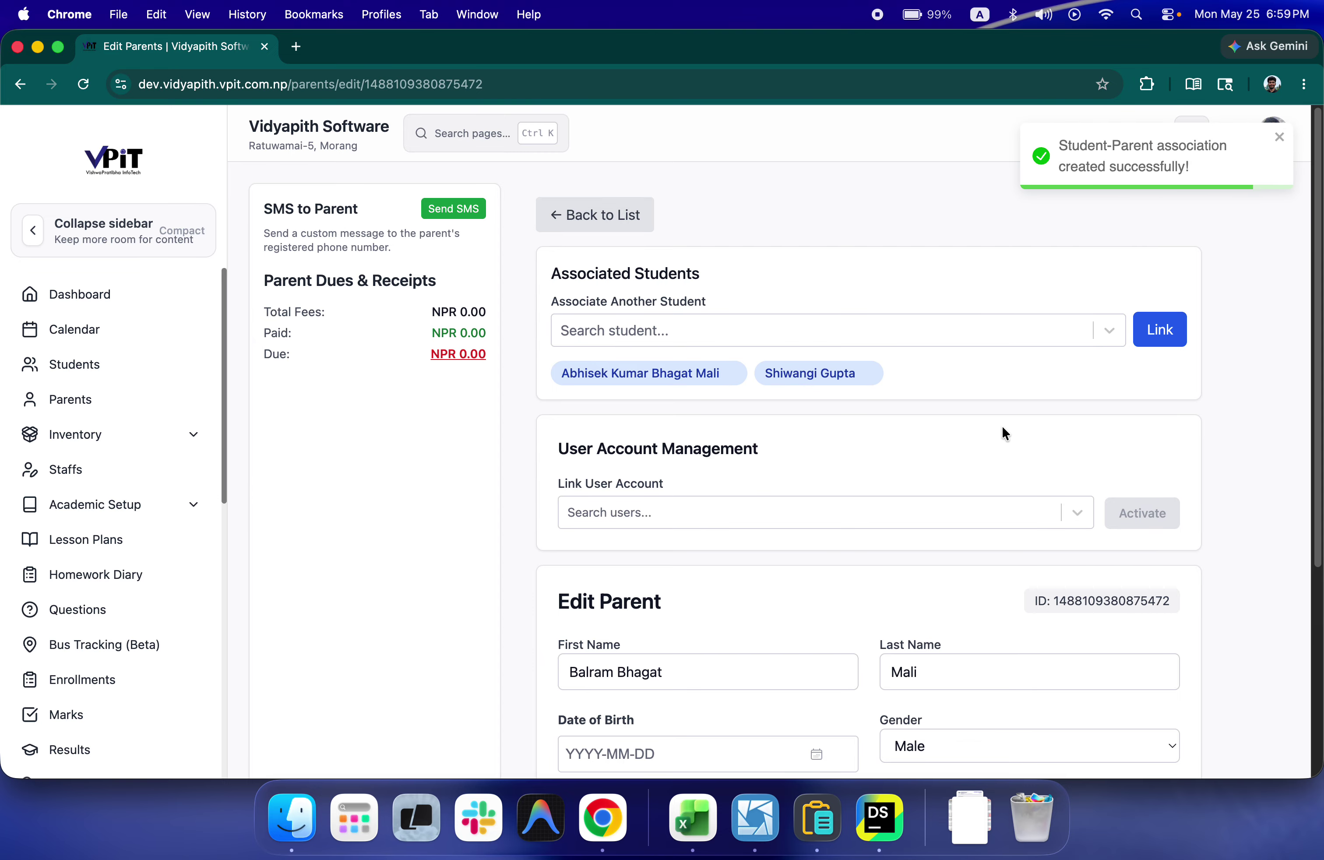
# - Search for a further student with "jiwa", select the match in class Two and link that student to the parent
pyautogui.scroll(-3, 1032, 425)
pyautogui.scroll(-3, 789, 379)
pyautogui.scroll(5, 583, 381)
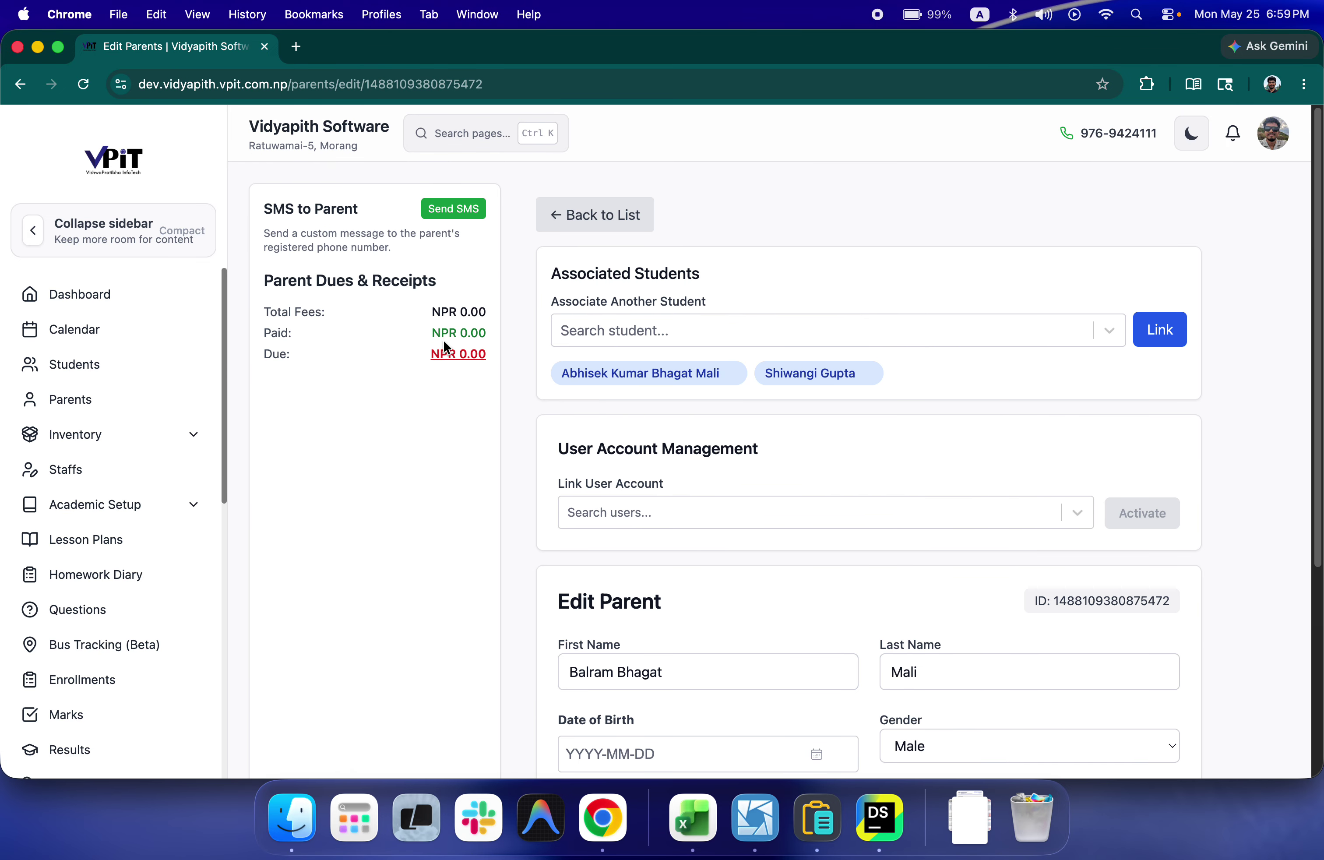
pyautogui.click(741, 329)
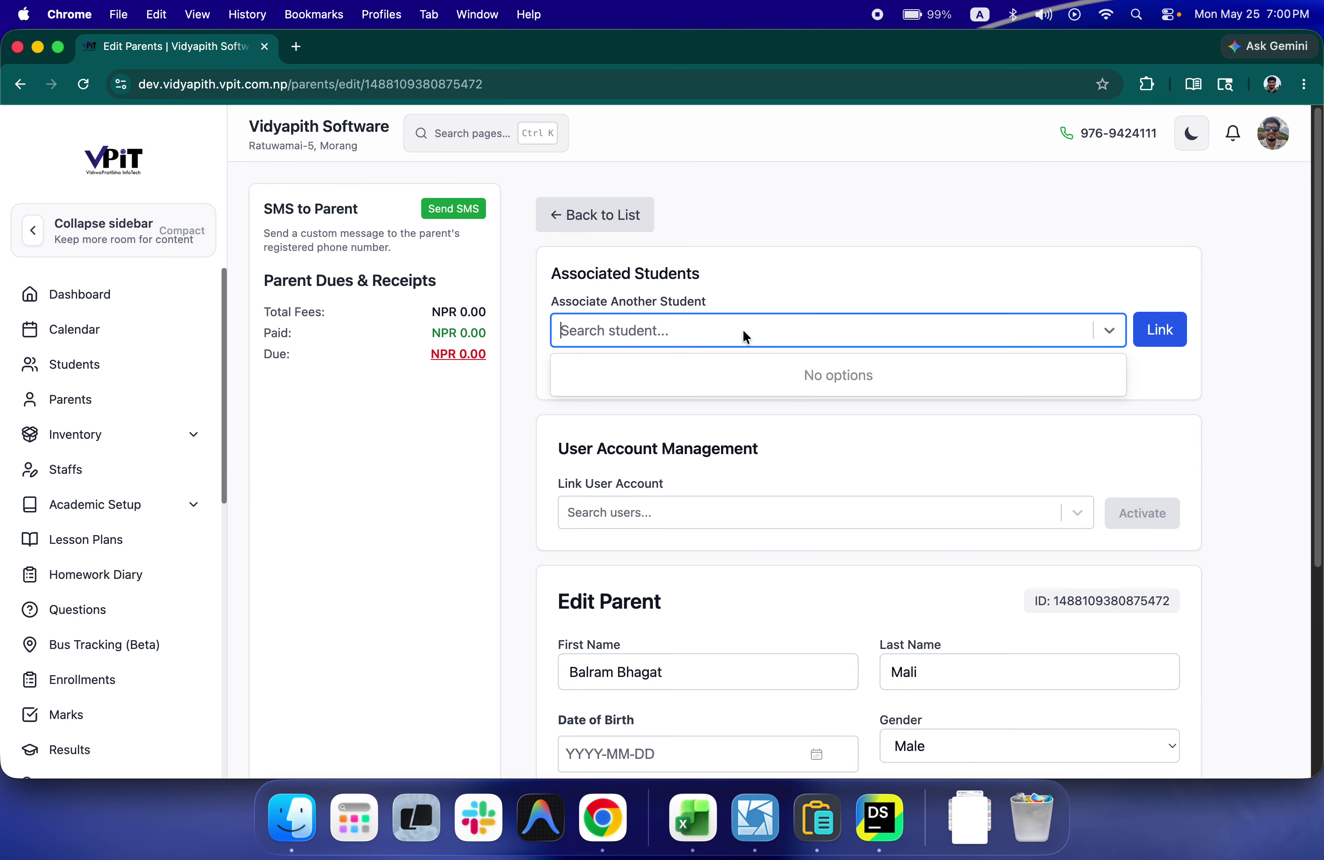
pyautogui.write('ji')
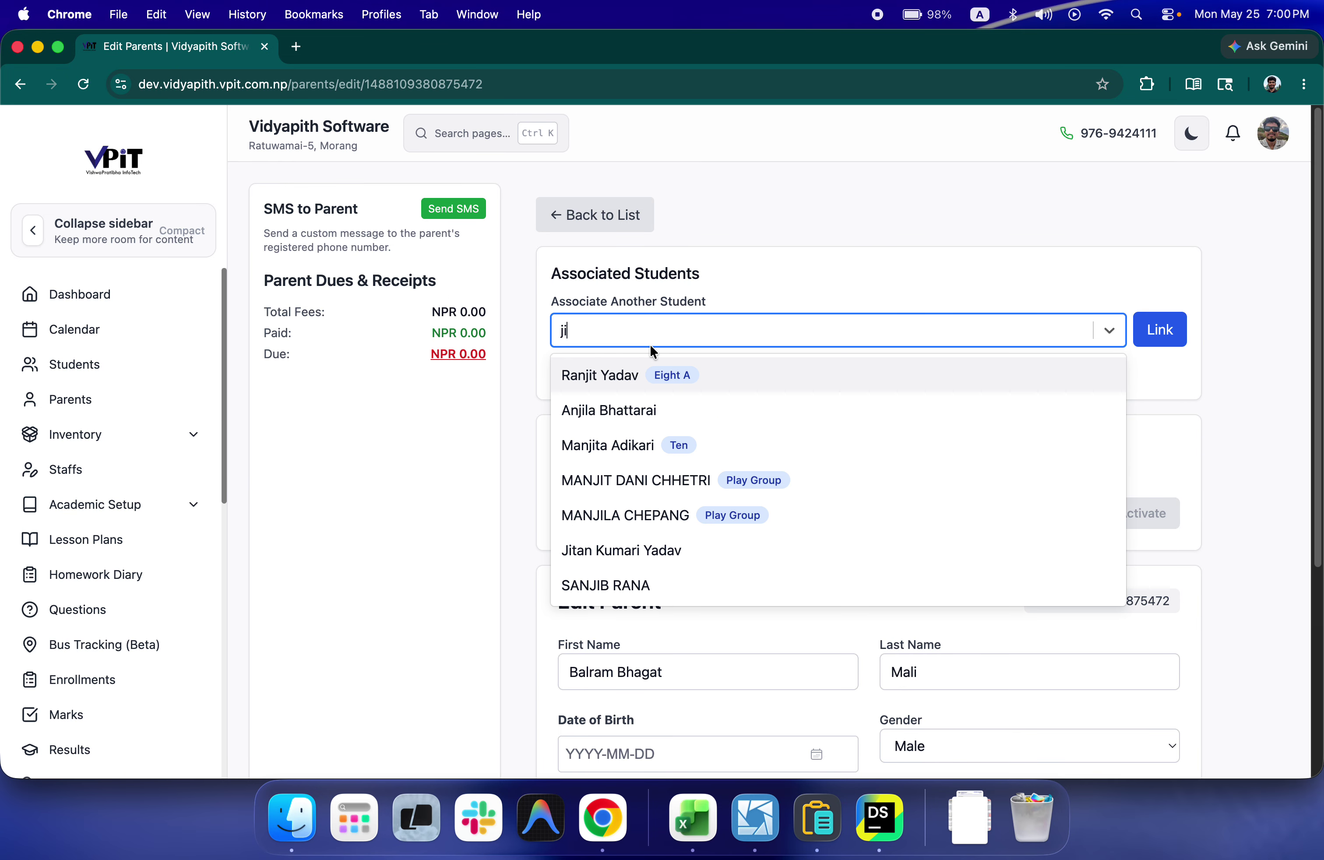
pyautogui.write('wa')
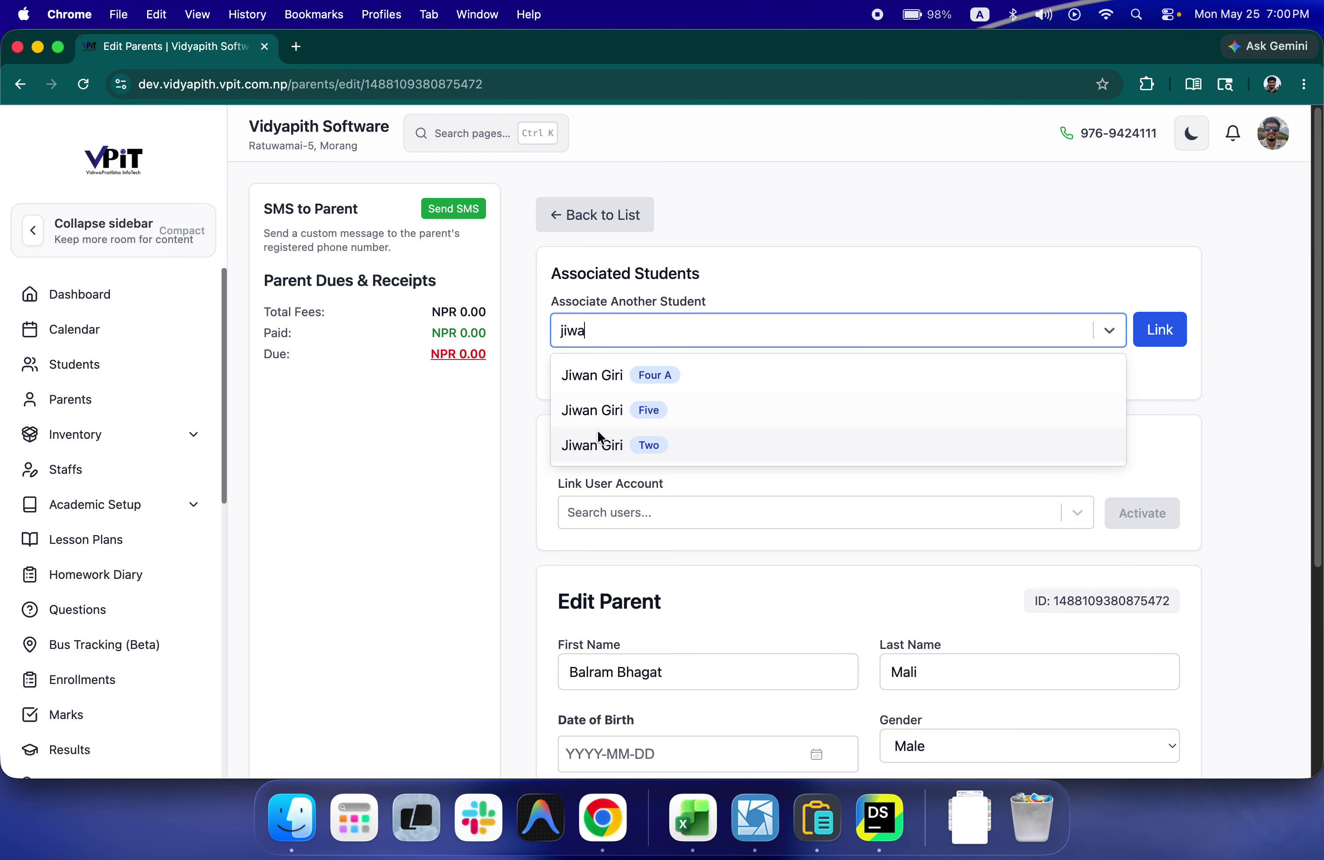
pyautogui.click(591, 445)
pyautogui.click(1159, 330)
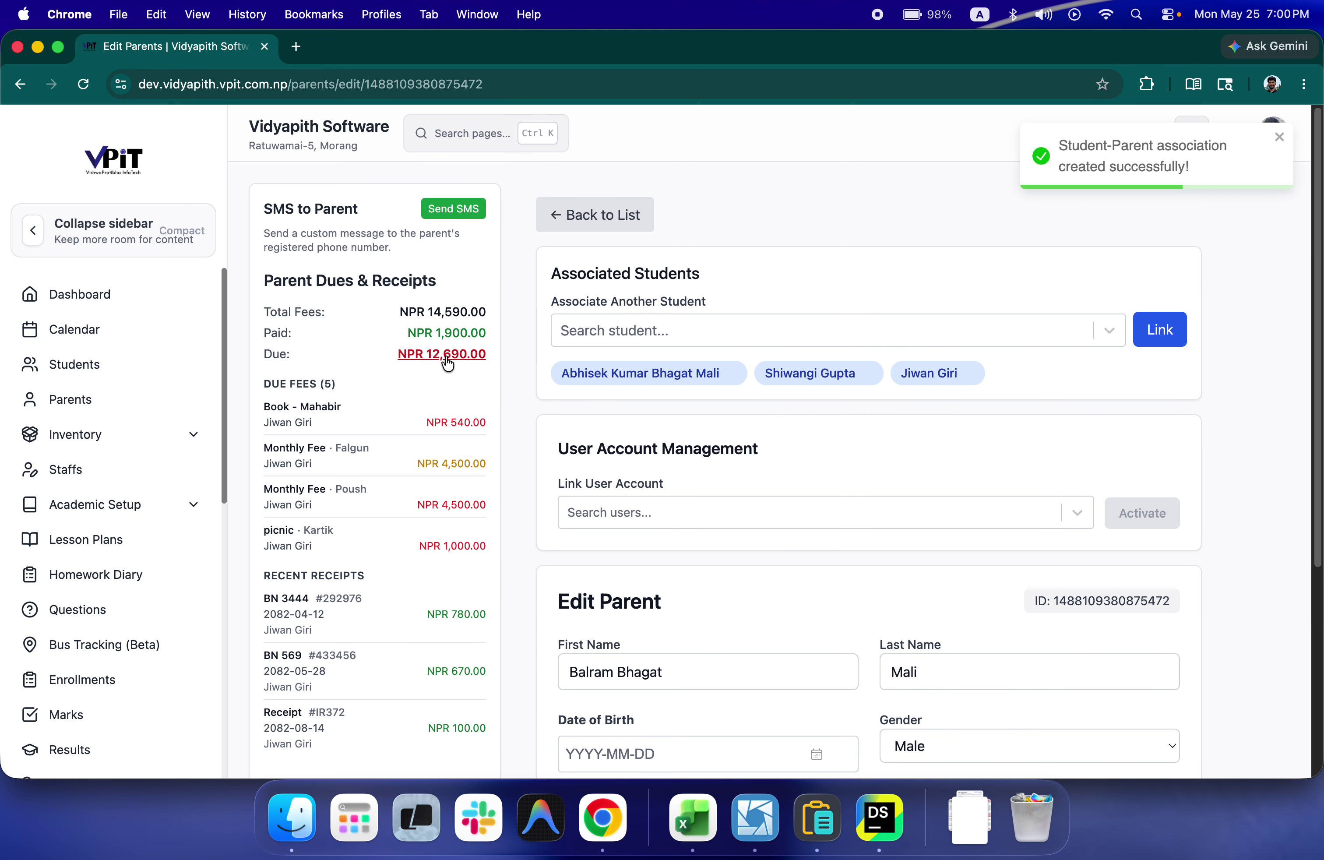
# - Review the parent's dues and receipts, open the fee page from the due amount and switch the records to table view
pyautogui.scroll(-5, 440, 320)
pyautogui.scroll(5, 465, 428)
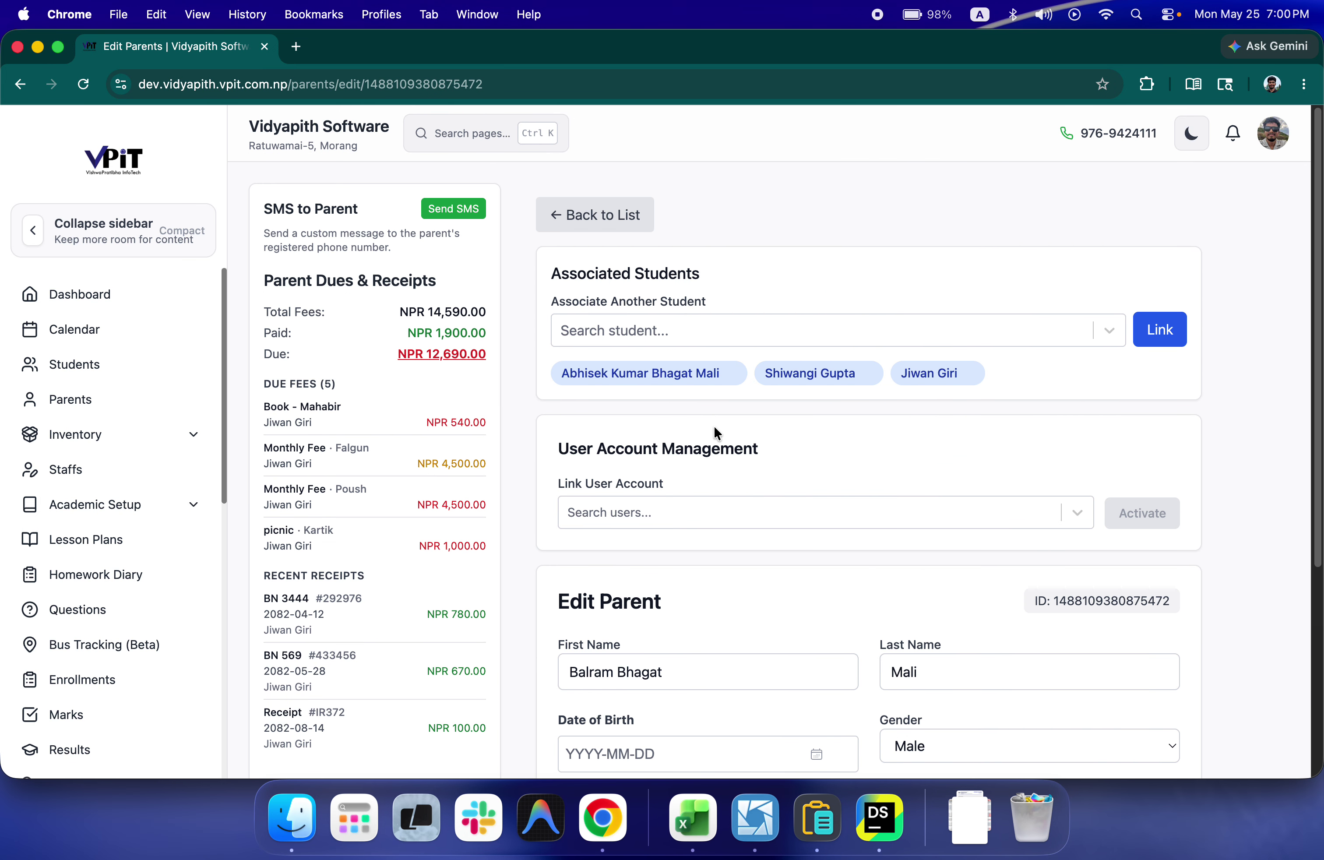
pyautogui.scroll(-5, 715, 428)
pyautogui.scroll(5, 837, 359)
pyautogui.click(462, 360)
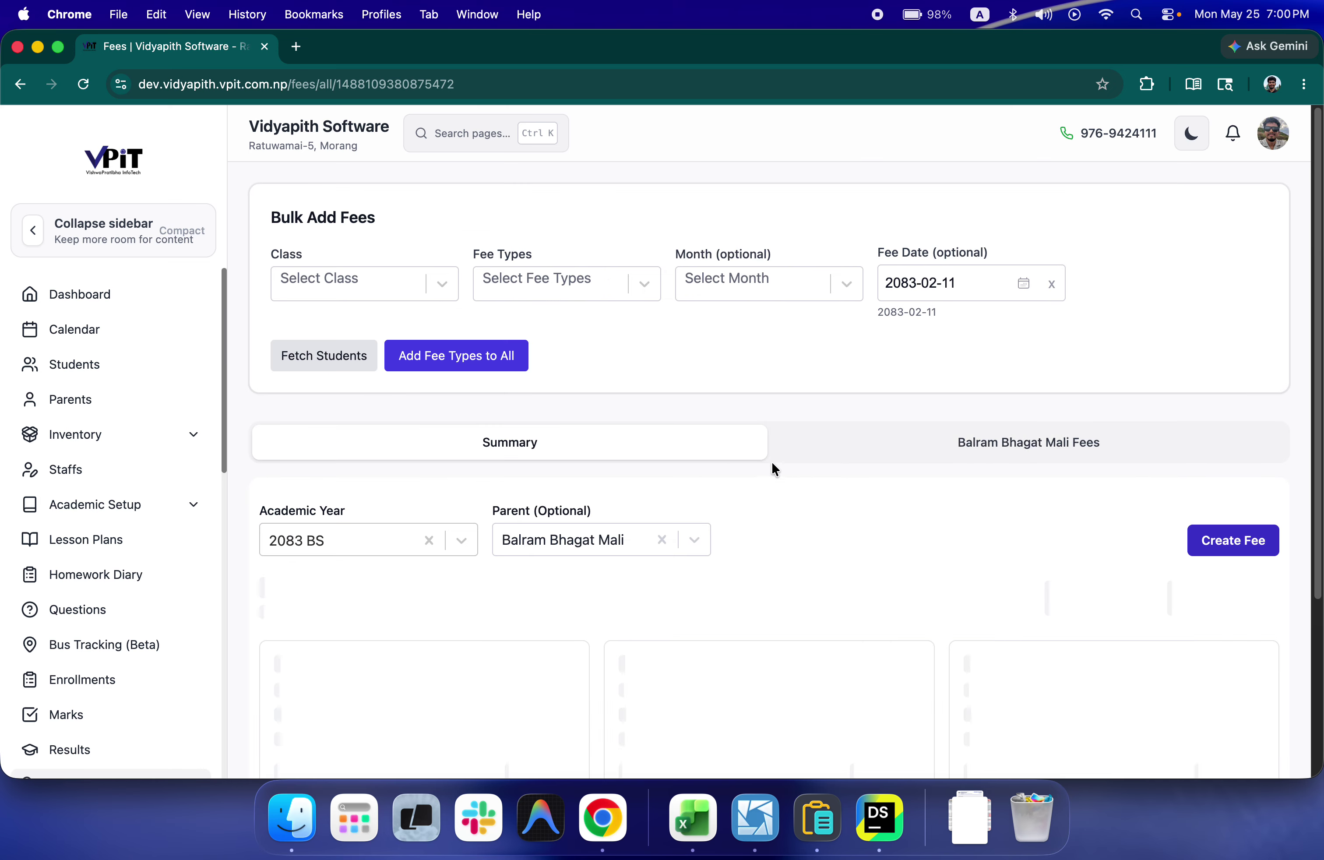
pyautogui.scroll(-2, 781, 458)
pyautogui.scroll(-10, 781, 463)
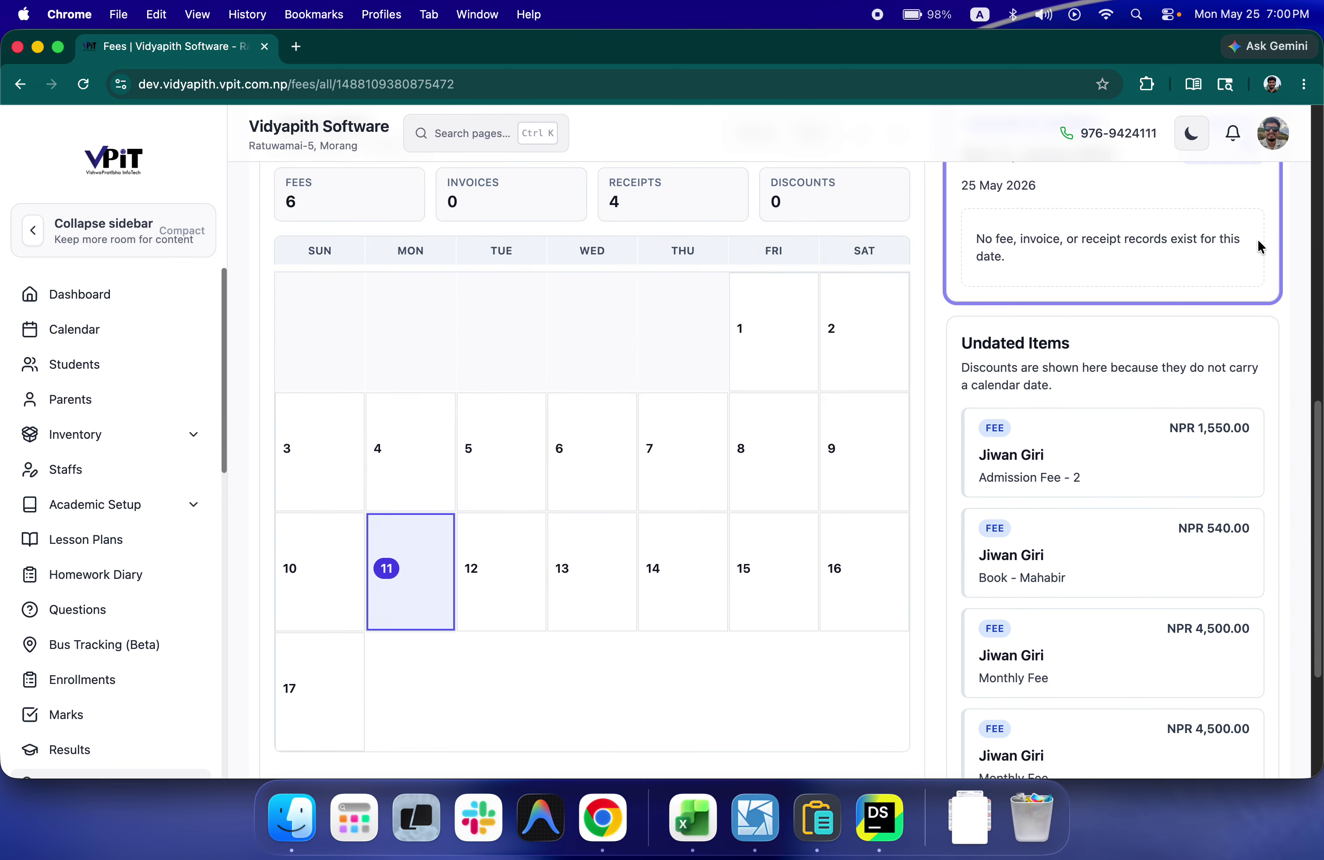
pyautogui.scroll(8, 1262, 249)
pyautogui.click(1223, 511)
# - Examine the student choices in the new old-due invoice form and cancel the invoice
pyautogui.scroll(-3, 818, 430)
pyautogui.scroll(7, 826, 431)
pyautogui.scroll(-3, 893, 458)
pyautogui.click(1220, 472)
pyautogui.click(546, 374)
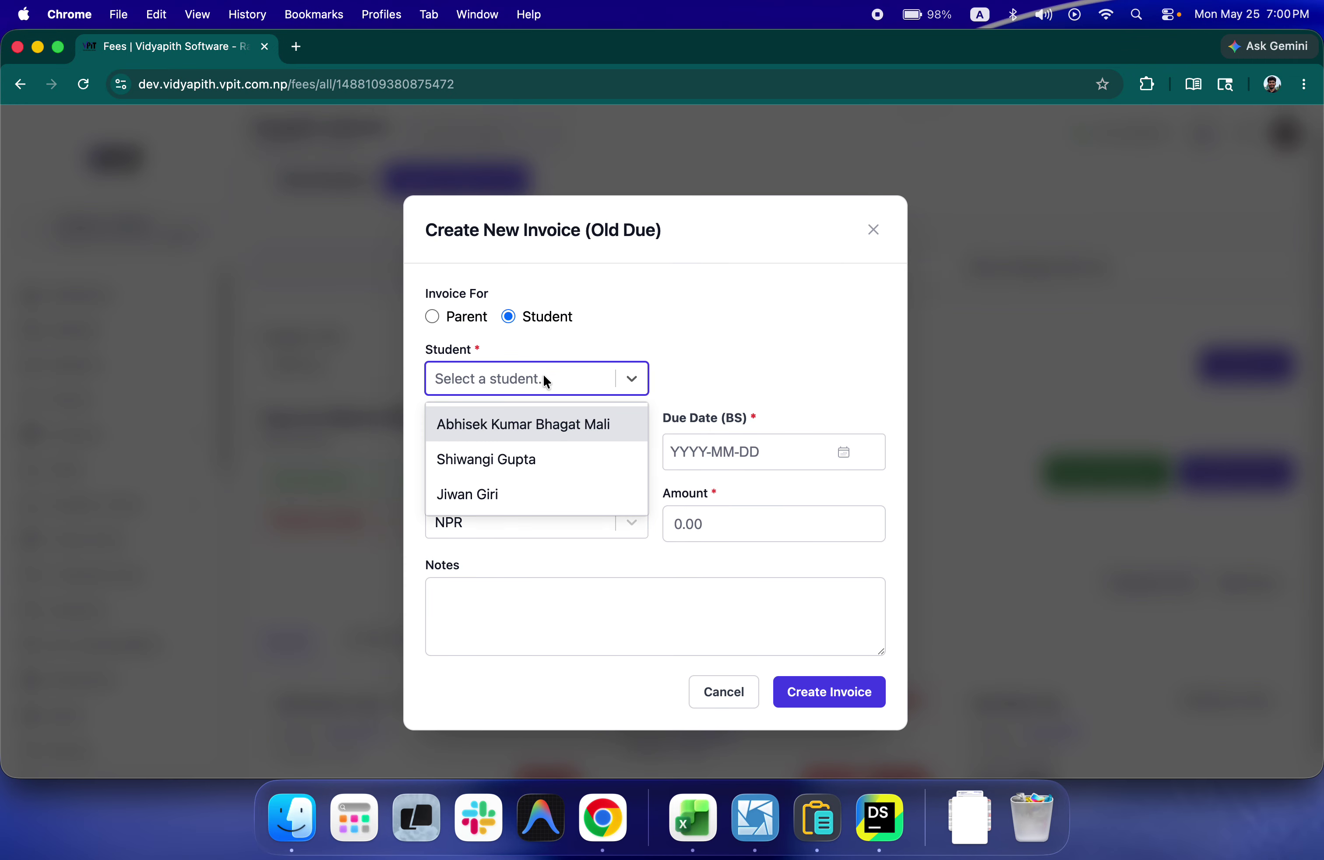
pyautogui.click(729, 692)
# - Generate a portrait bill titled FEES STATEMENT as a parent copy only and open the downloaded PDF
pyautogui.click(602, 419)
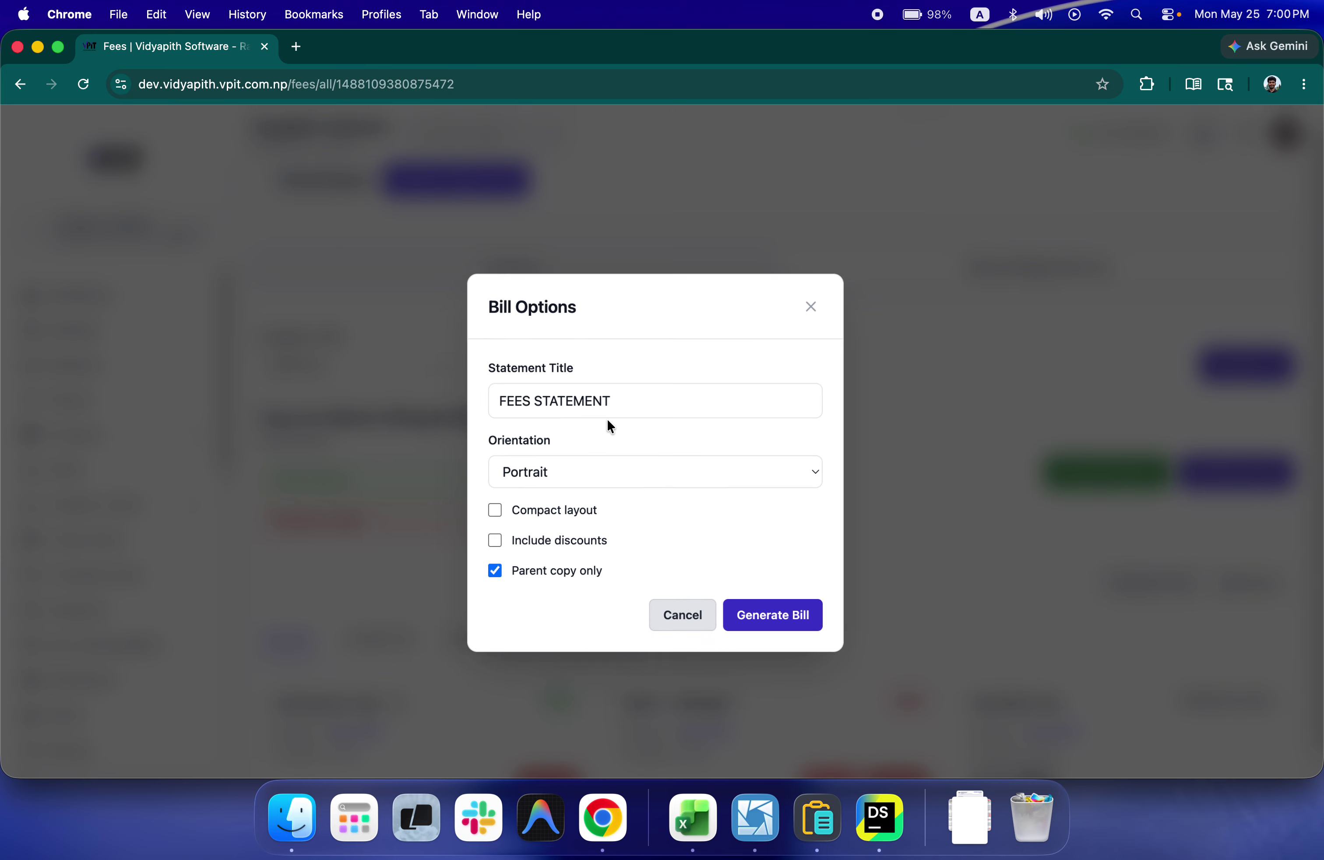
pyautogui.click(792, 627)
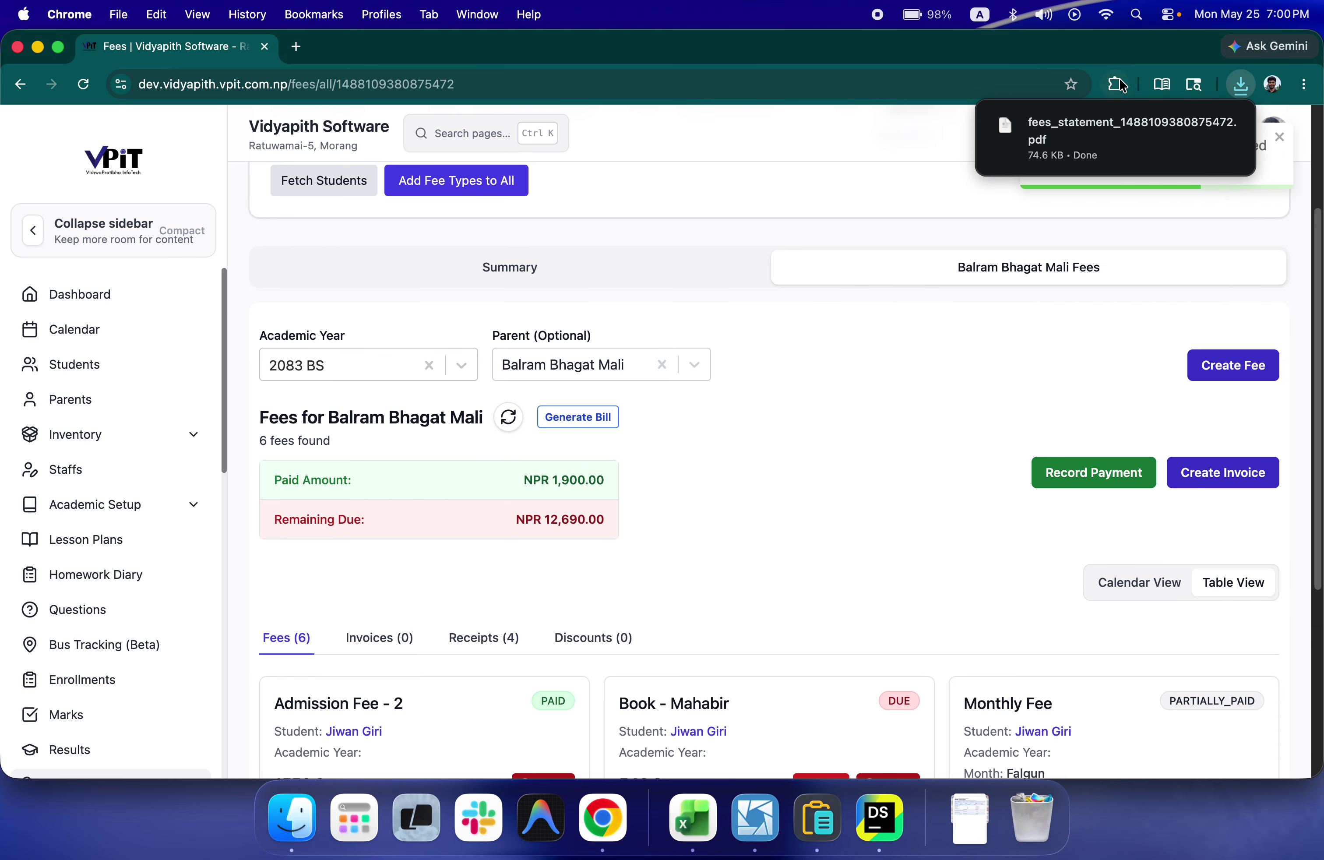
pyautogui.click(1037, 141)
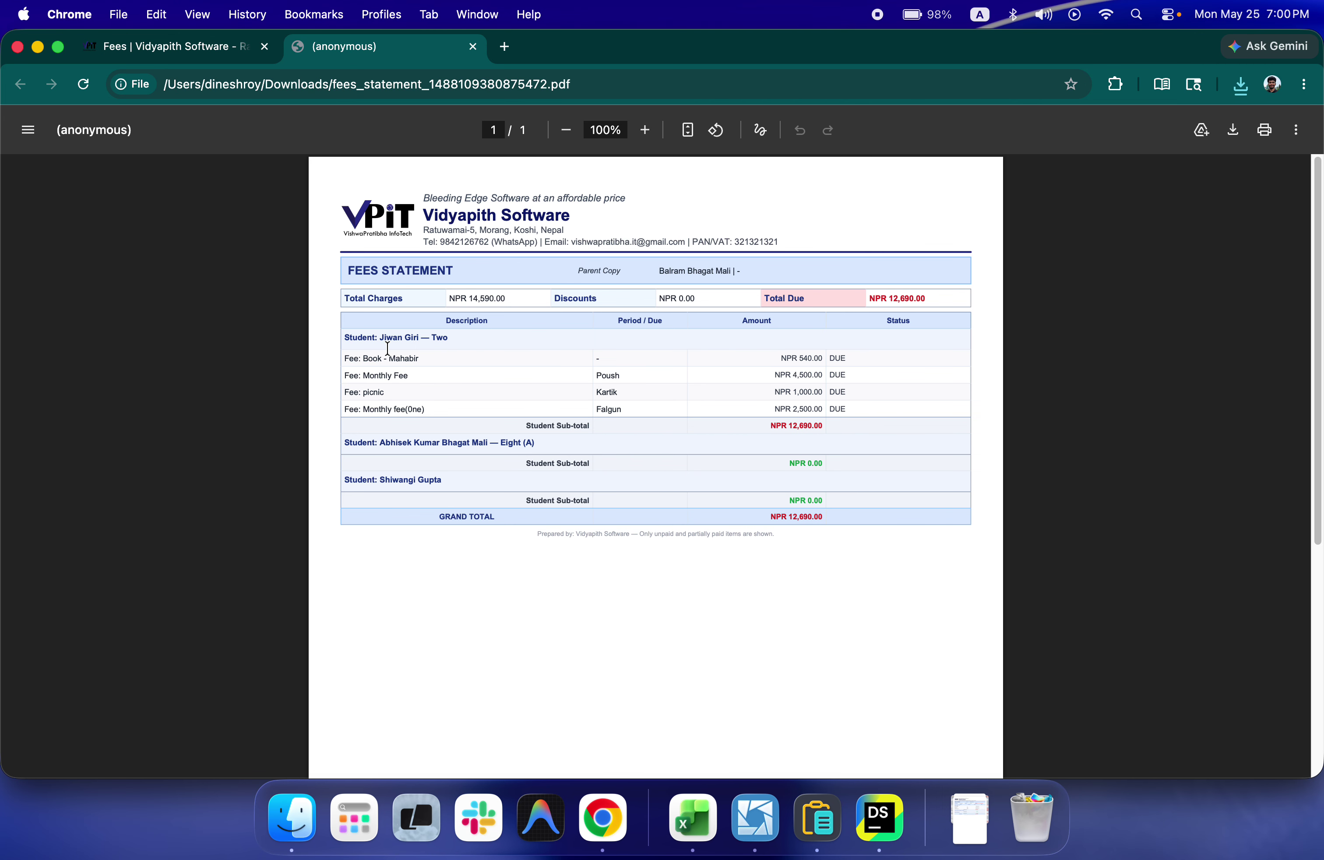
# - Examine the per-student sections and the header tax details in the fees statement PDF
pyautogui.moveTo(367, 338); pyautogui.dragTo(419, 339)
pyautogui.moveTo(386, 441); pyautogui.dragTo(453, 444)
pyautogui.click(518, 488)
pyautogui.click(194, 55)
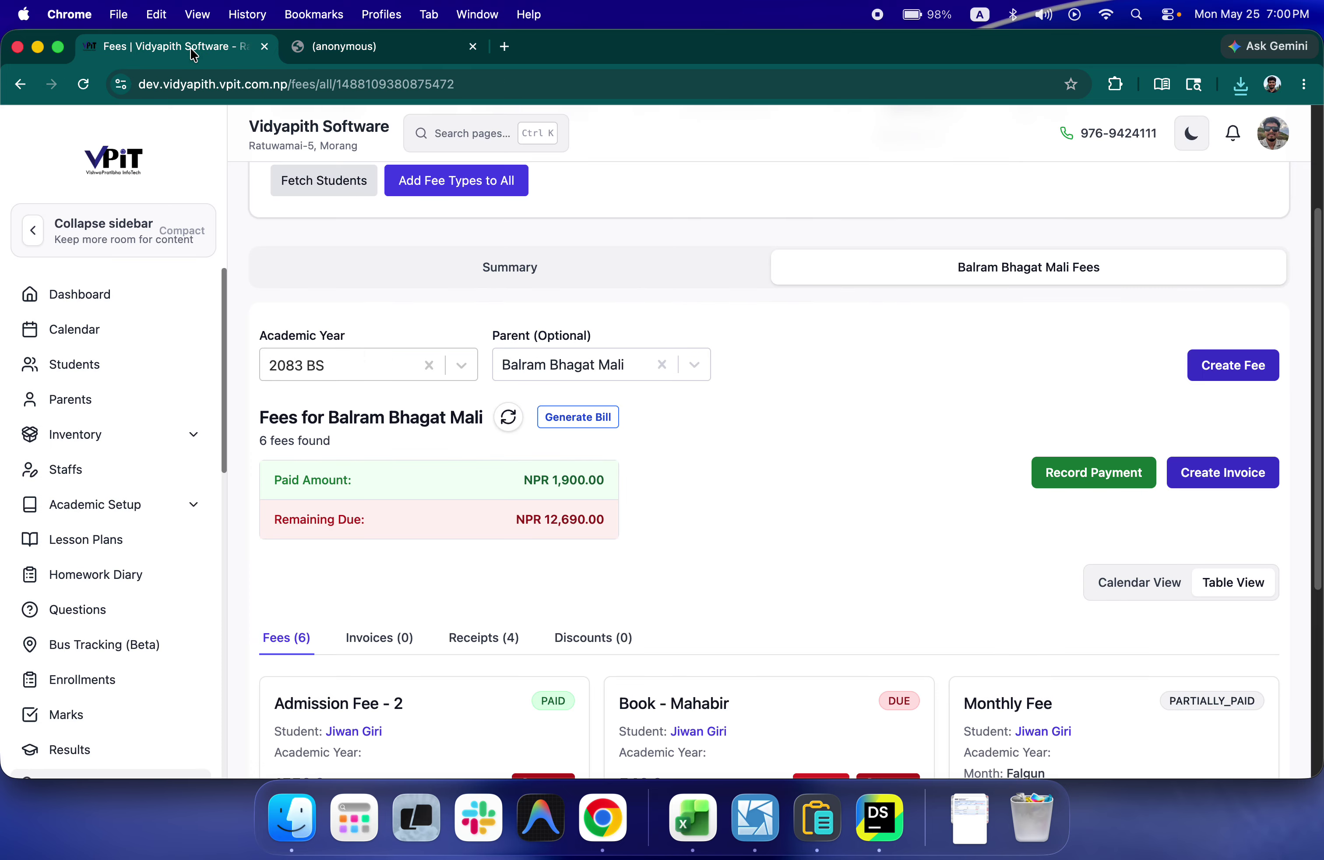
pyautogui.click(359, 56)
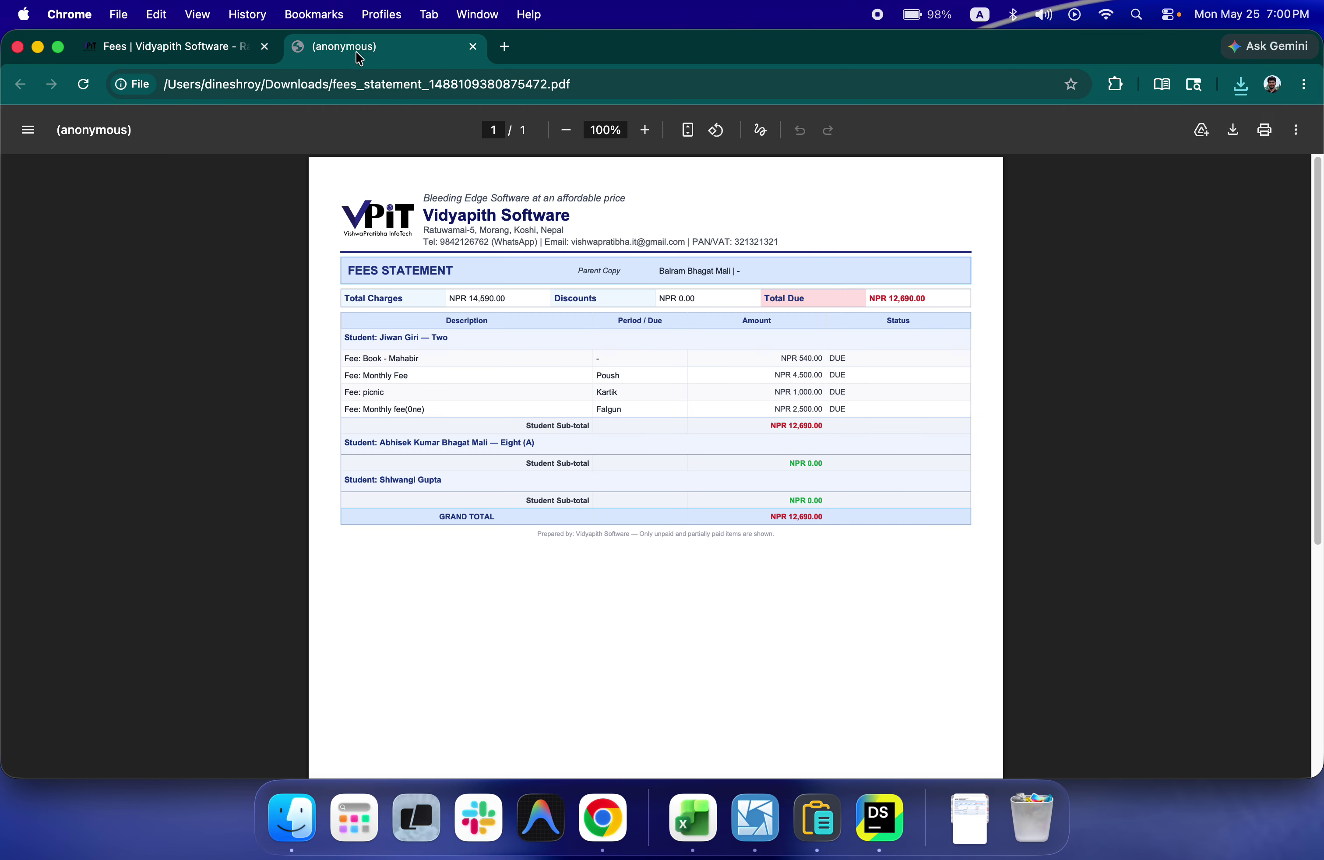
pyautogui.moveTo(690, 239); pyautogui.dragTo(737, 242)
pyautogui.click(798, 240)
# - Return to the school system, open the parent list and look over its student and parent linking fields
pyautogui.click(189, 48)
pyautogui.scroll(-5, 830, 414)
pyautogui.scroll(10, 782, 436)
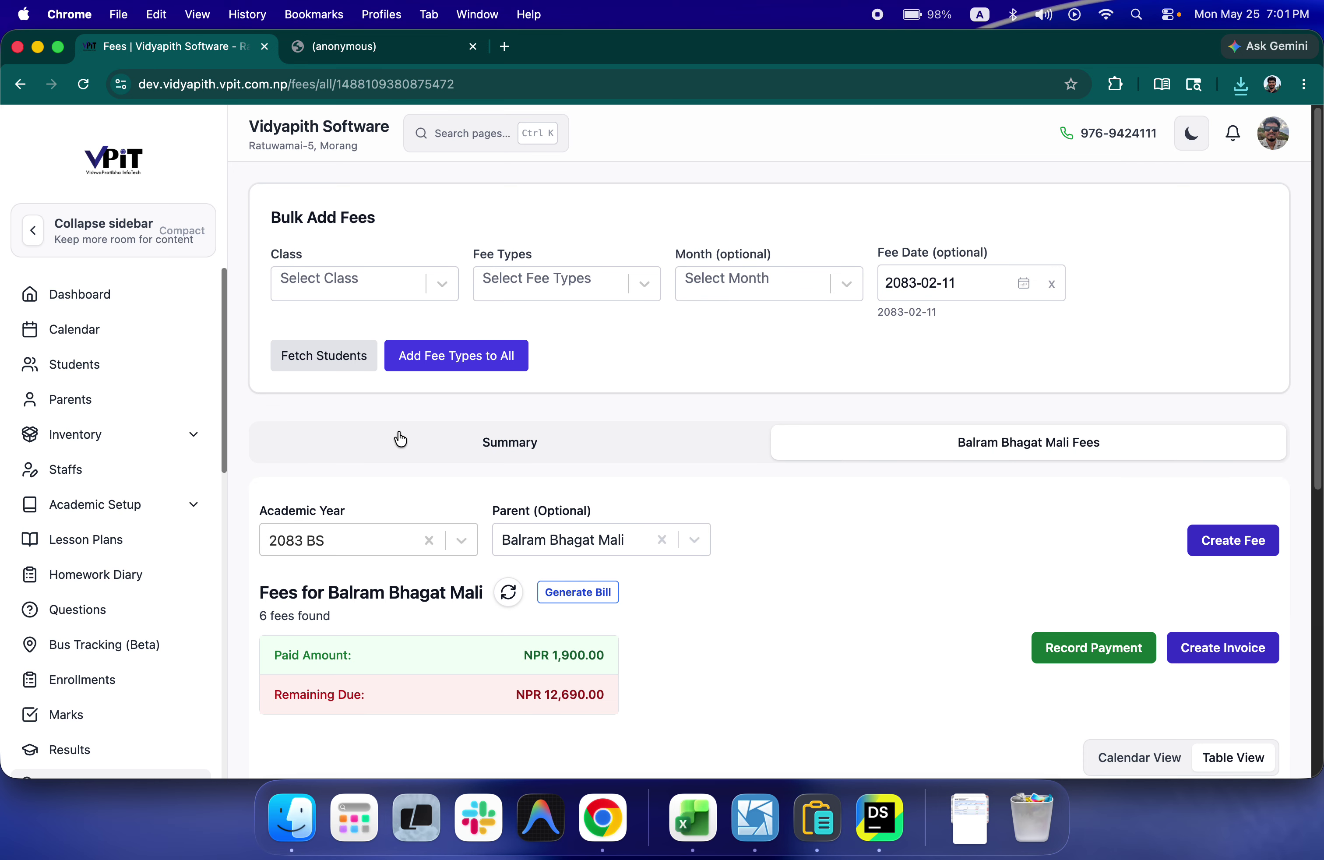
pyautogui.click(107, 366)
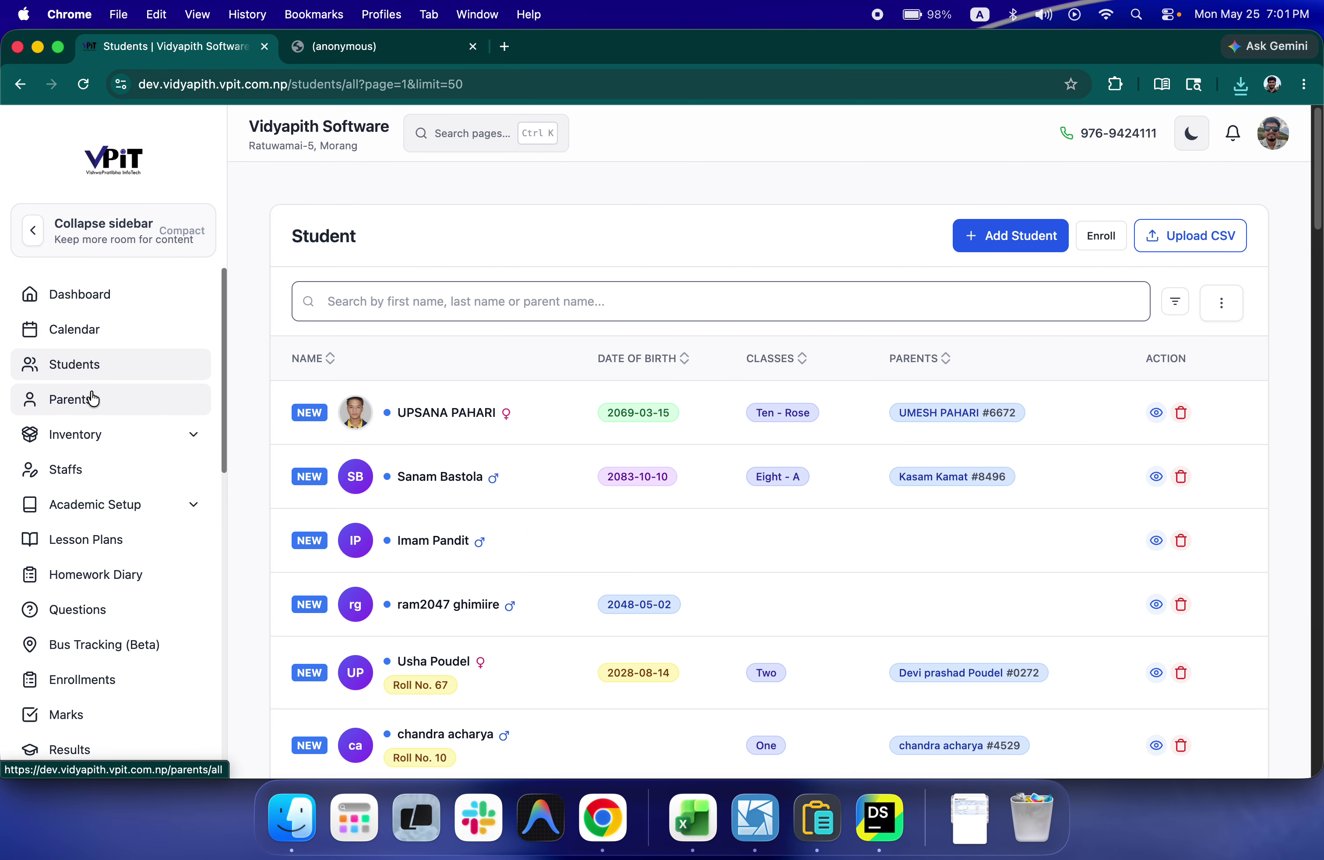
pyautogui.click(92, 399)
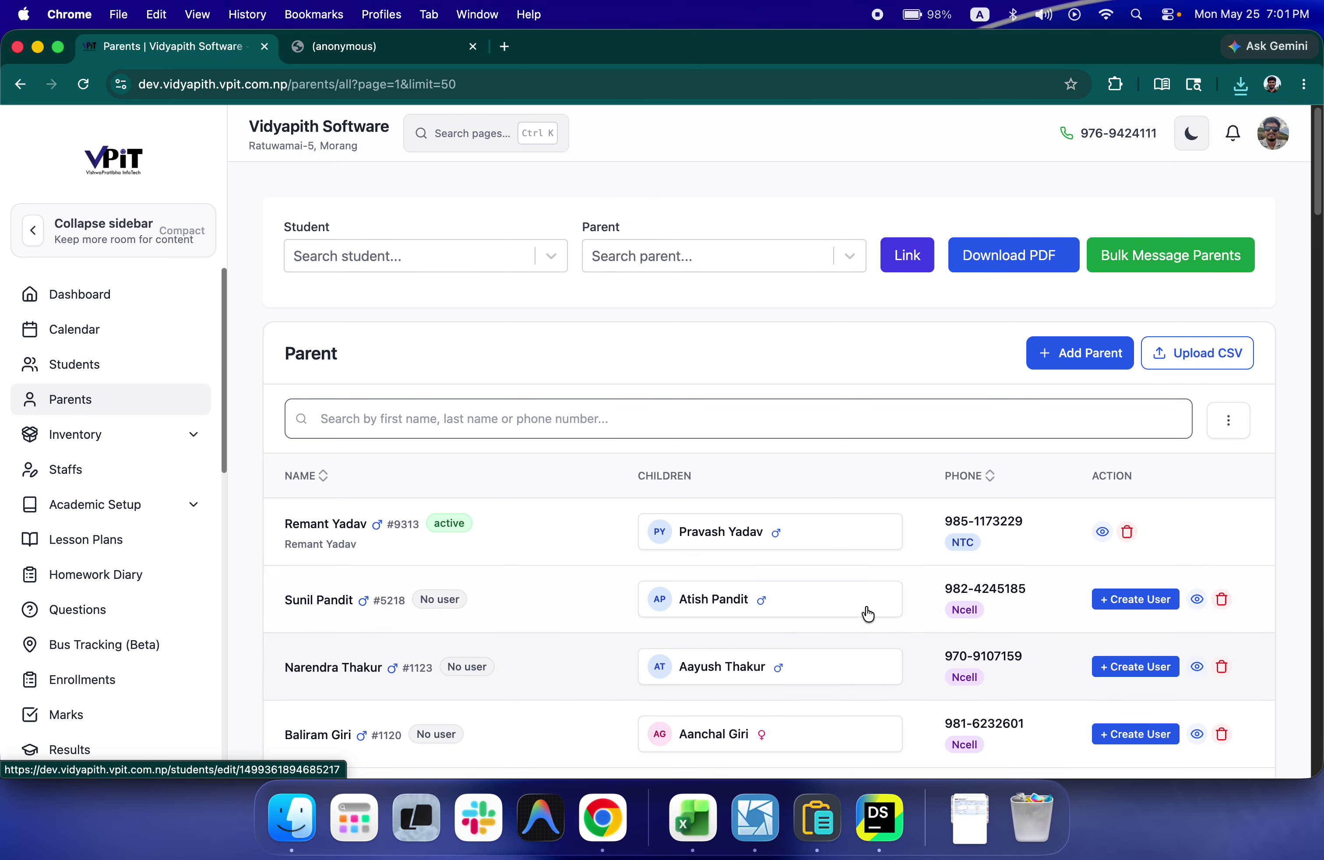
pyautogui.click(437, 252)
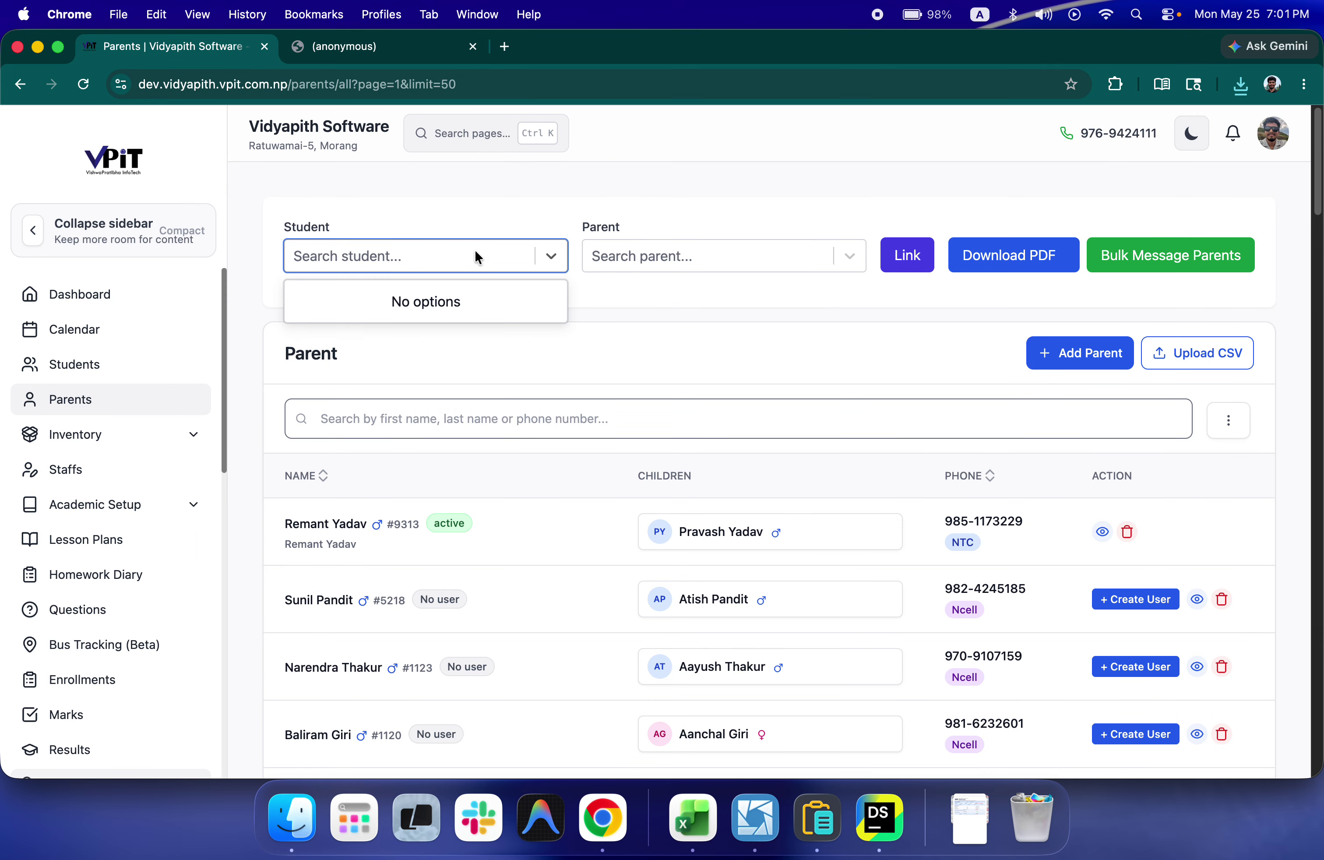
pyautogui.click(703, 251)
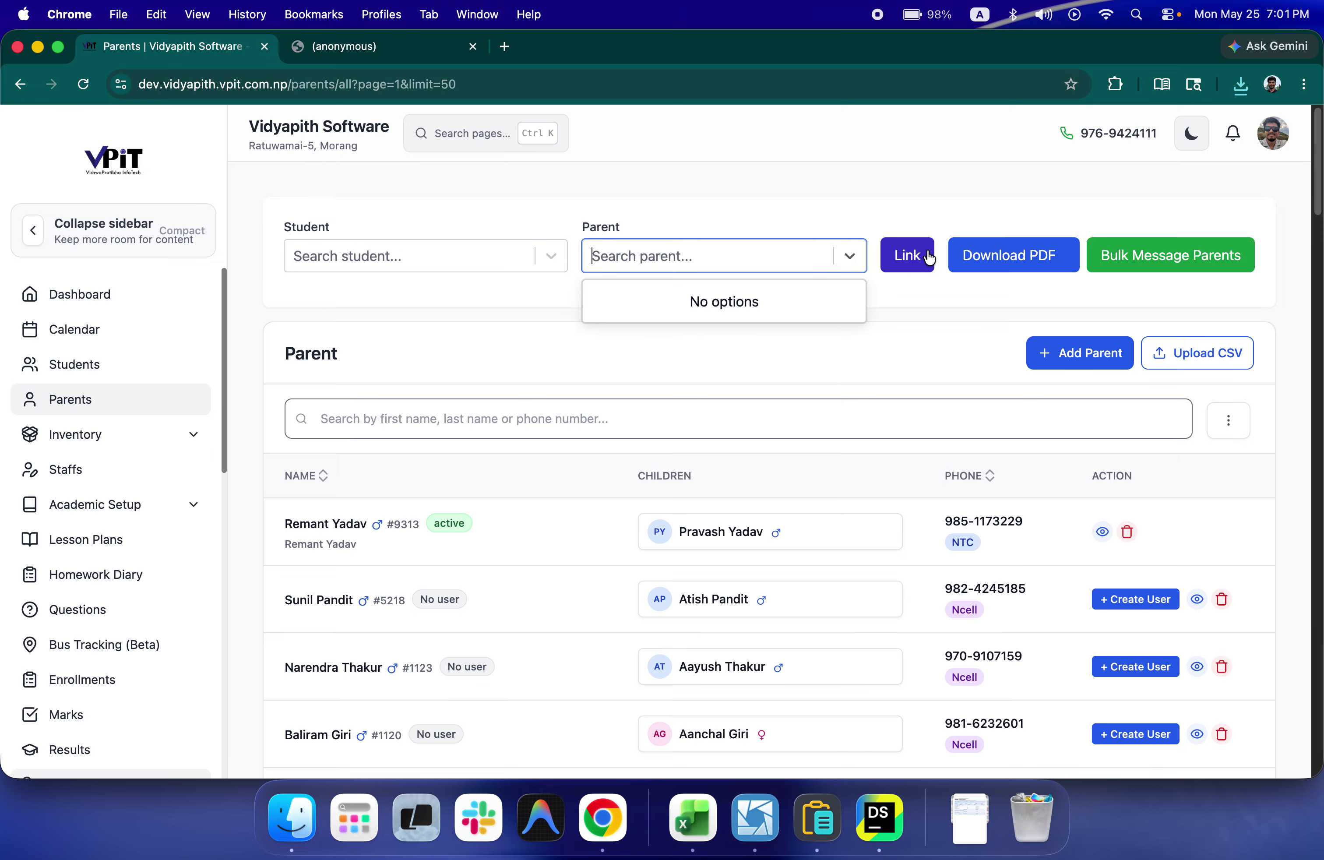
pyautogui.scroll(-10, 535, 538)
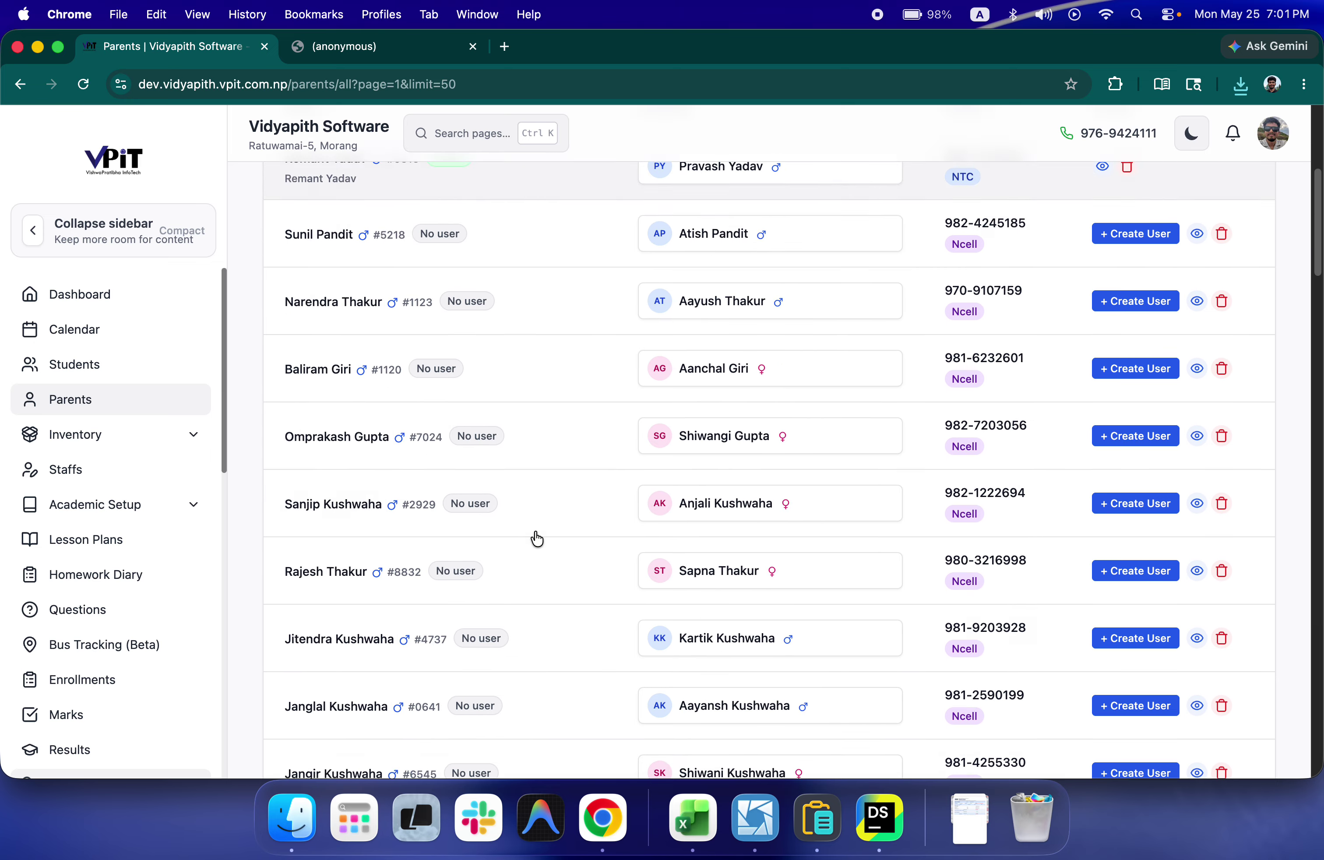
pyautogui.scroll(10, 540, 523)
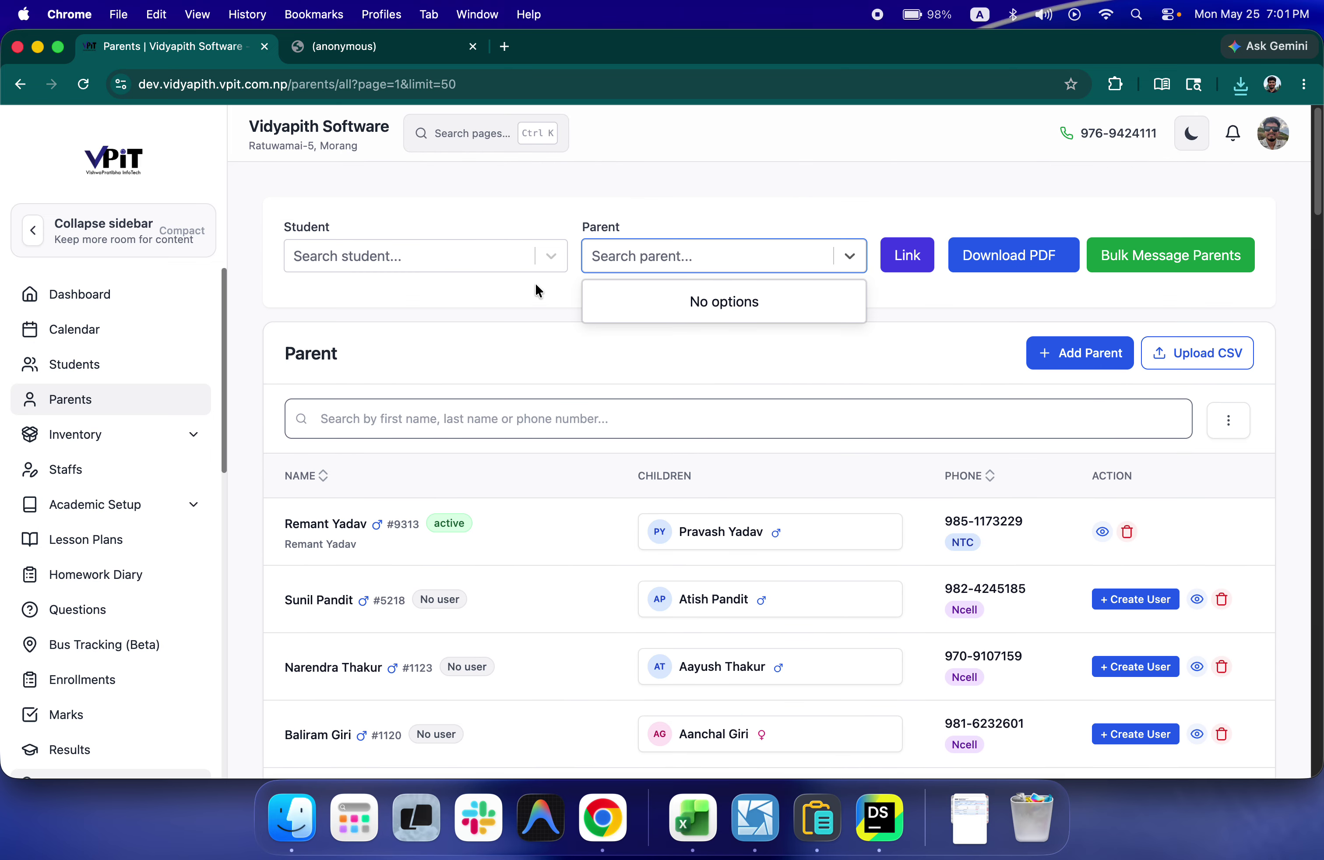
# - Select the first student found for "sa" and the parent found for "sat", and link the two
pyautogui.click(418, 270)
pyautogui.write('sa')
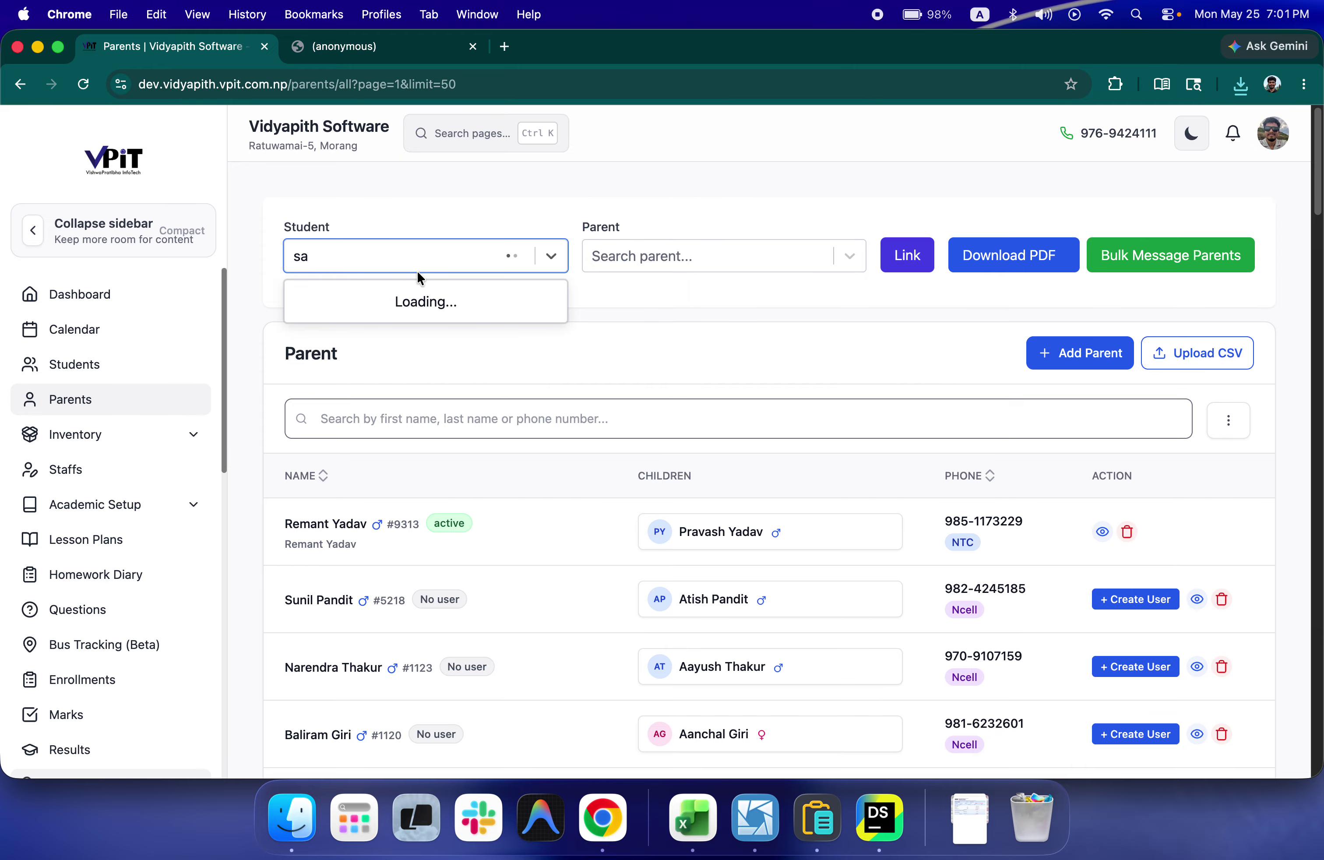
pyautogui.click(418, 308)
pyautogui.click(619, 264)
pyautogui.write('sat')
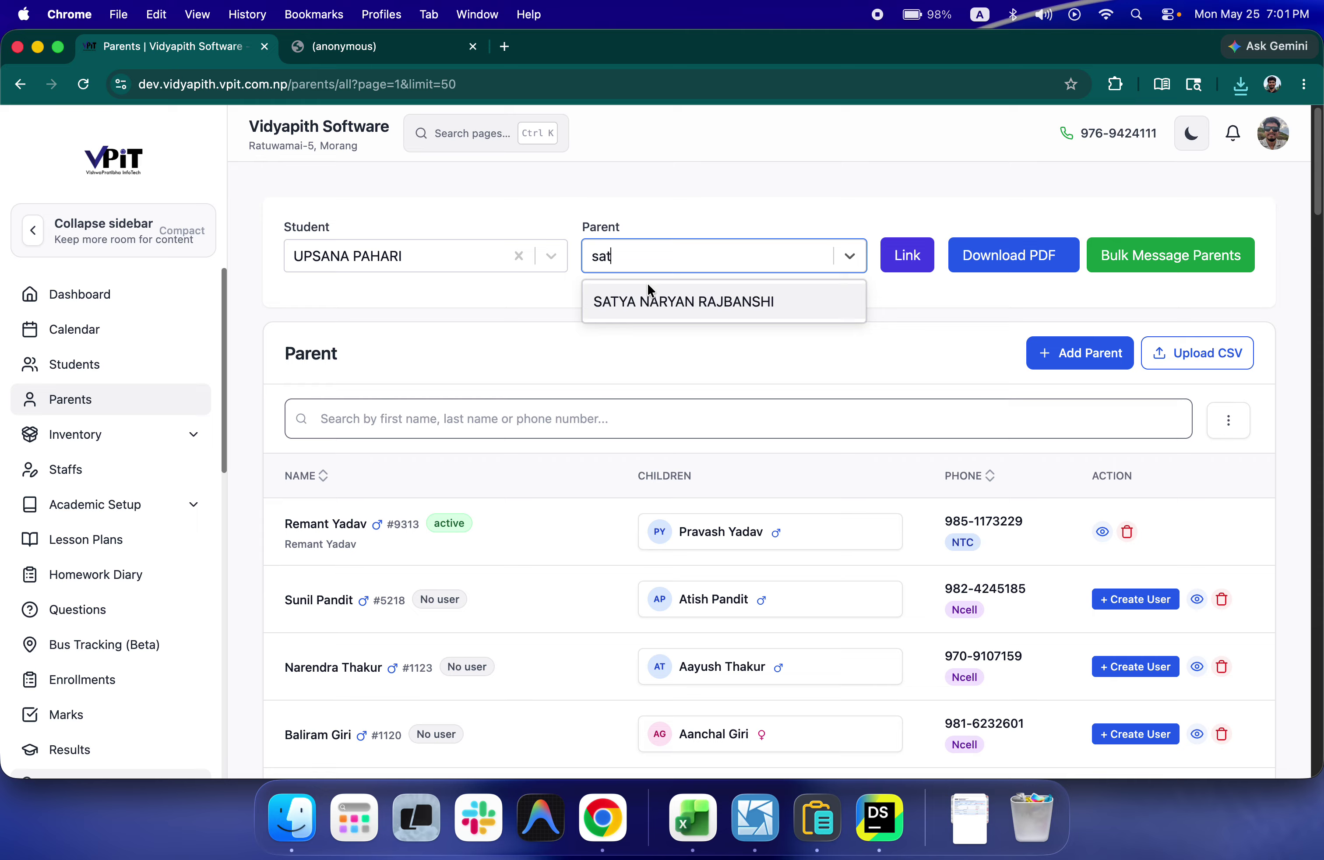
pyautogui.click(649, 298)
pyautogui.click(904, 270)
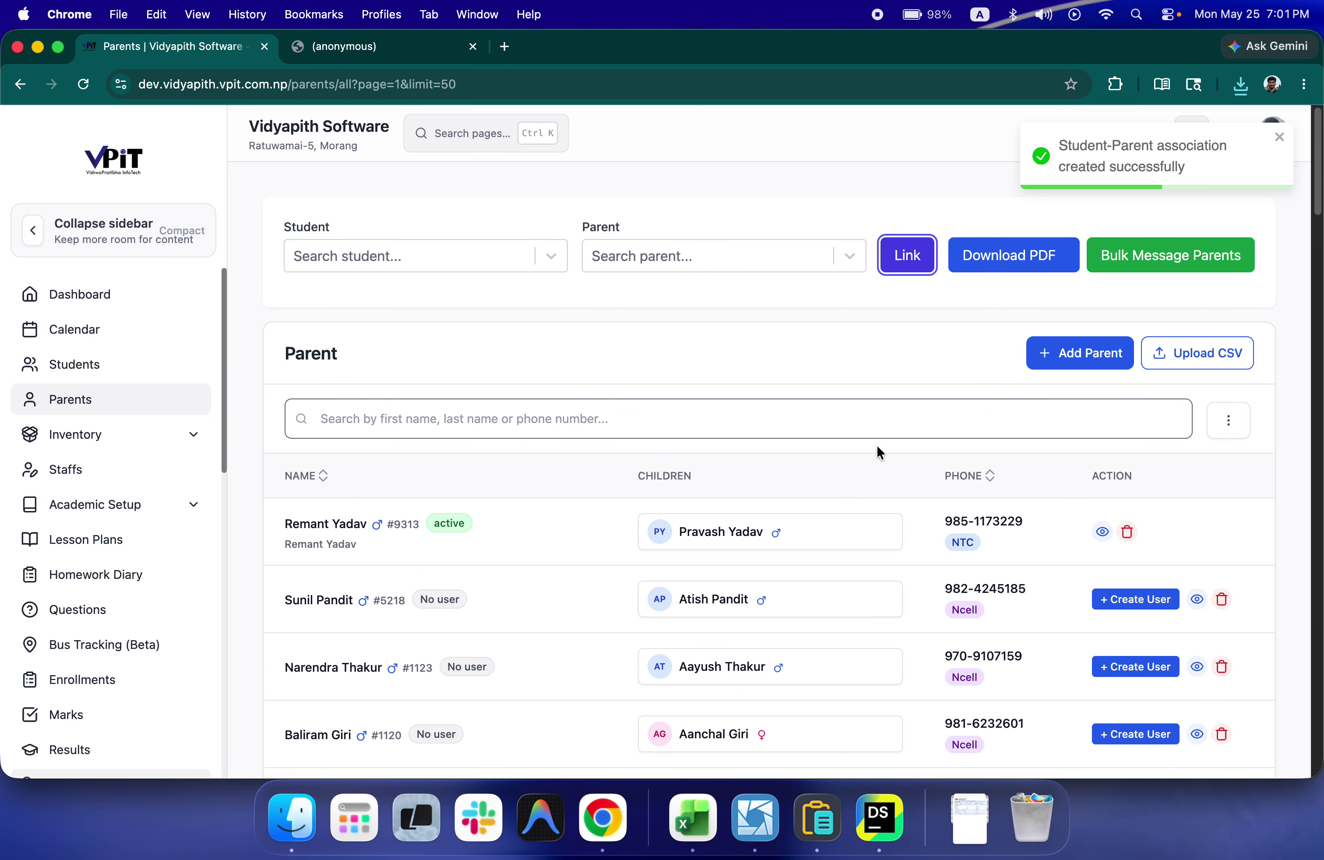
# - Open the second parent in the list, find the student already associated using "ti" and try to link that student again
pyautogui.click(517, 608)
pyautogui.click(625, 330)
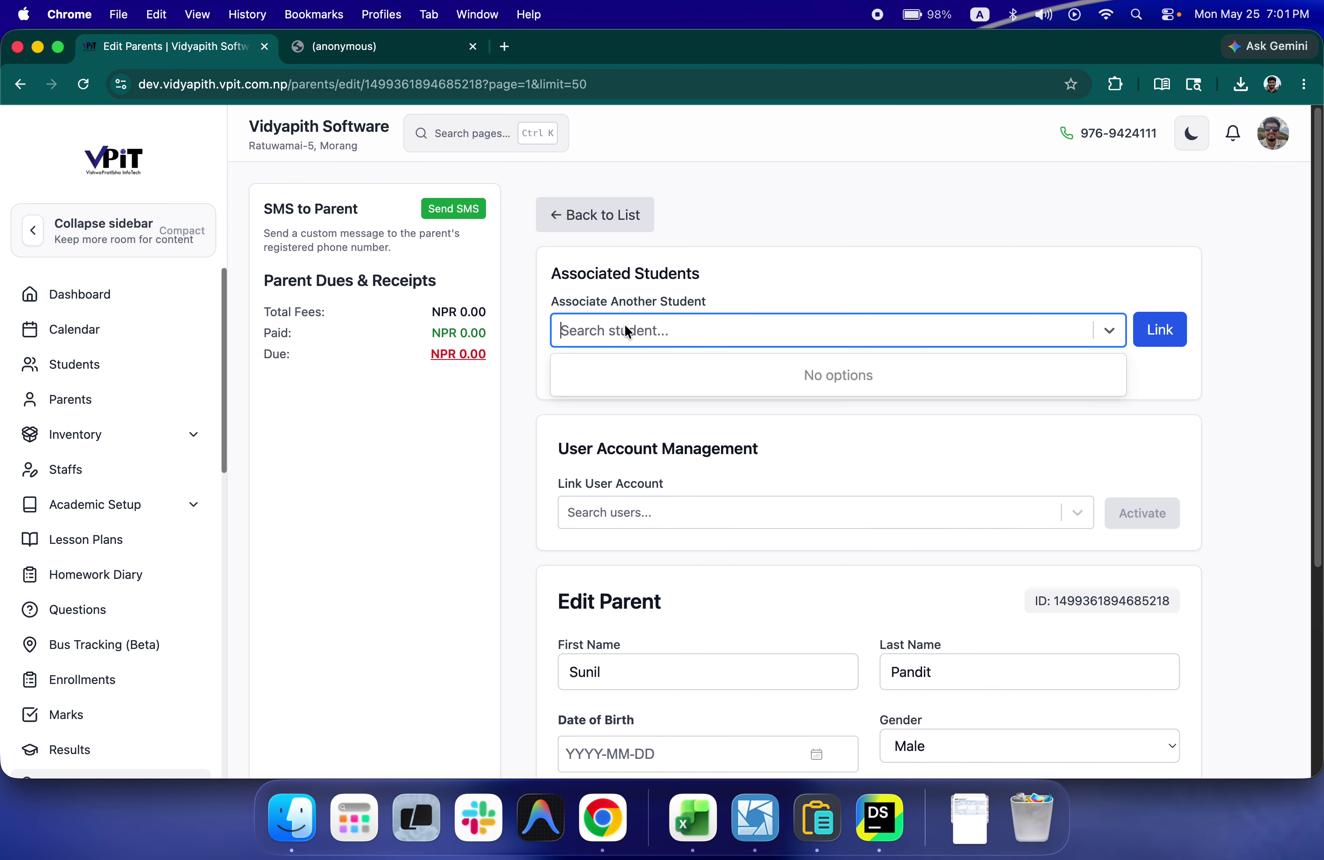
pyautogui.write('tr')
pyautogui.press('BackSpace')
pyautogui.write('i')
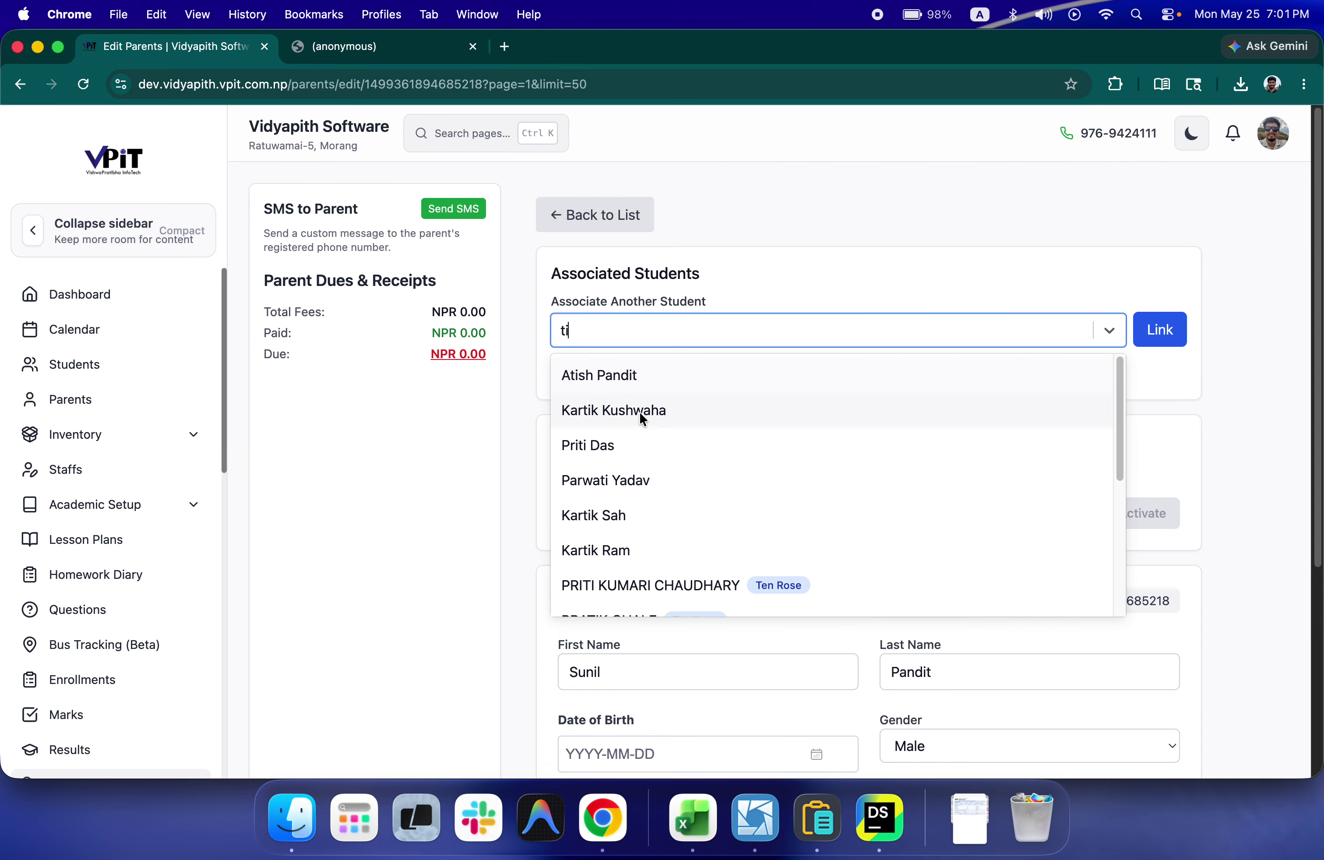
pyautogui.click(655, 381)
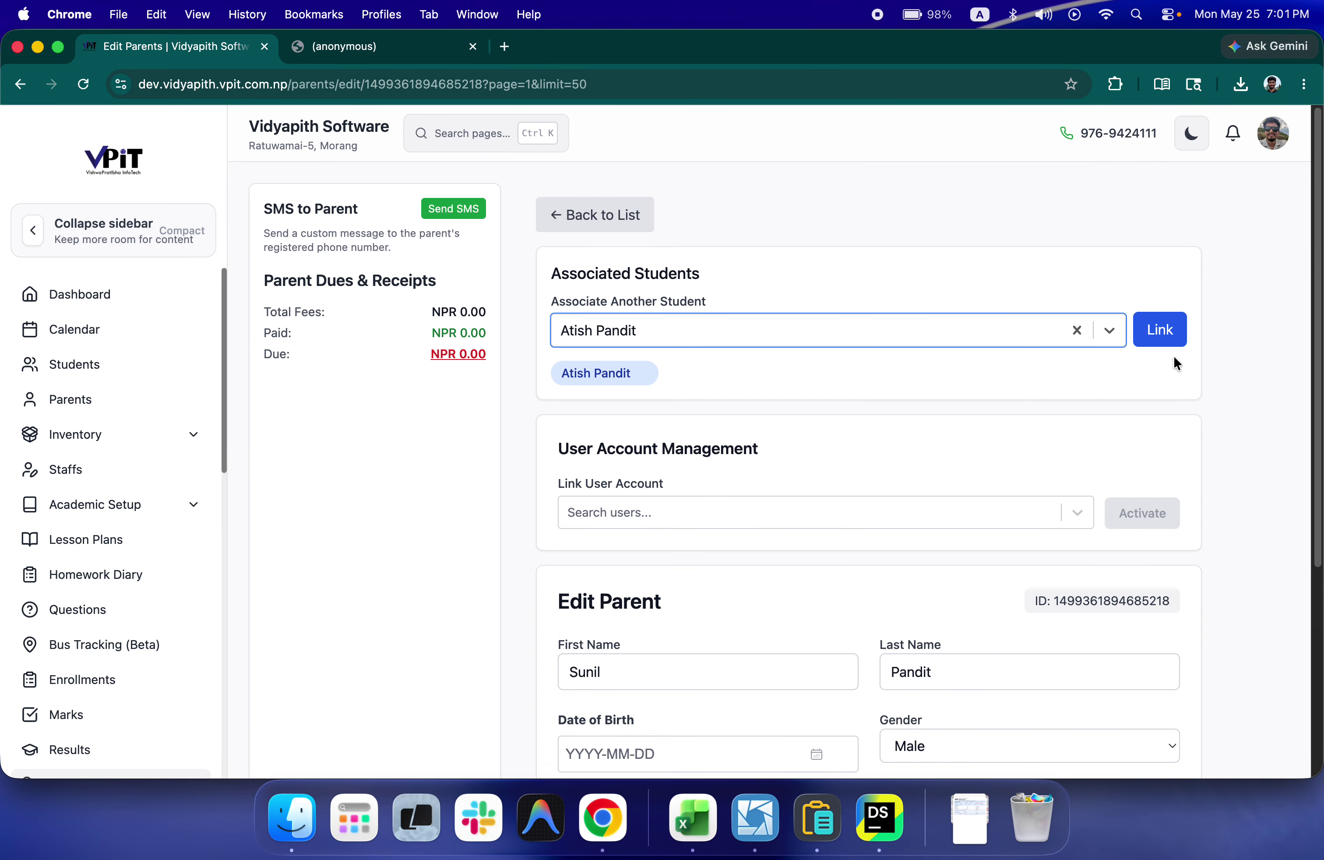
pyautogui.click(1161, 338)
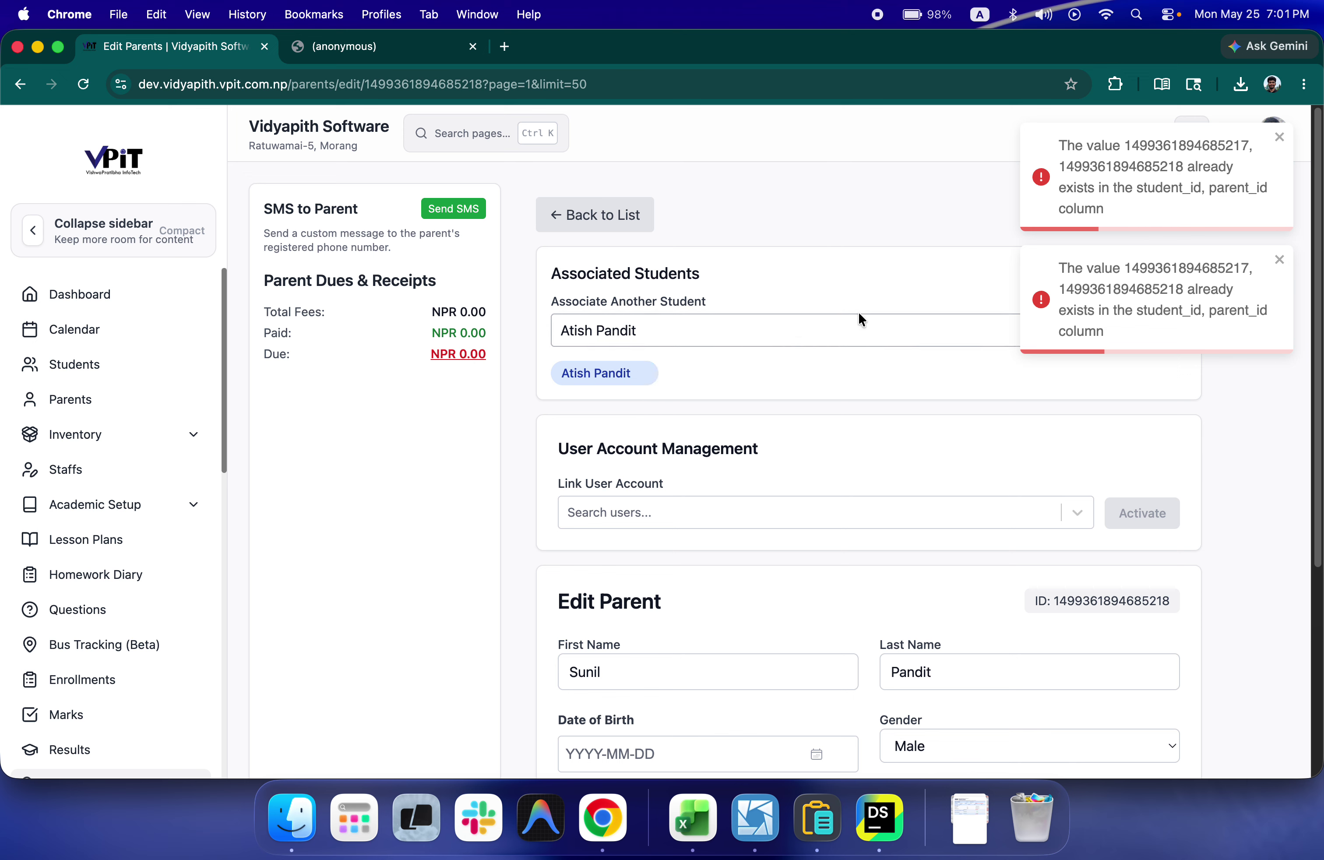
# - Find students using "ra", choose the third match and link that student to the open parent
pyautogui.click(757, 319)
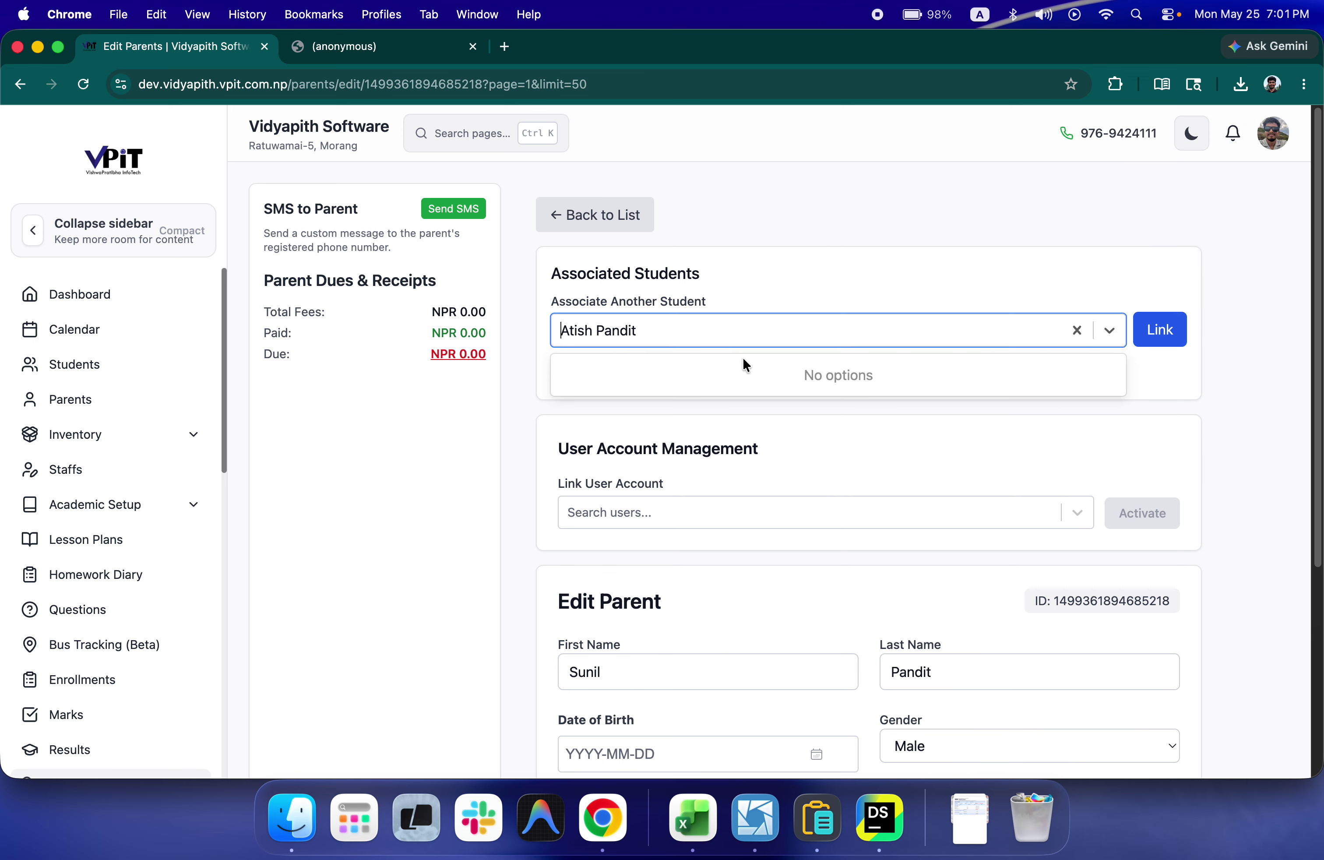
pyautogui.write('ra')
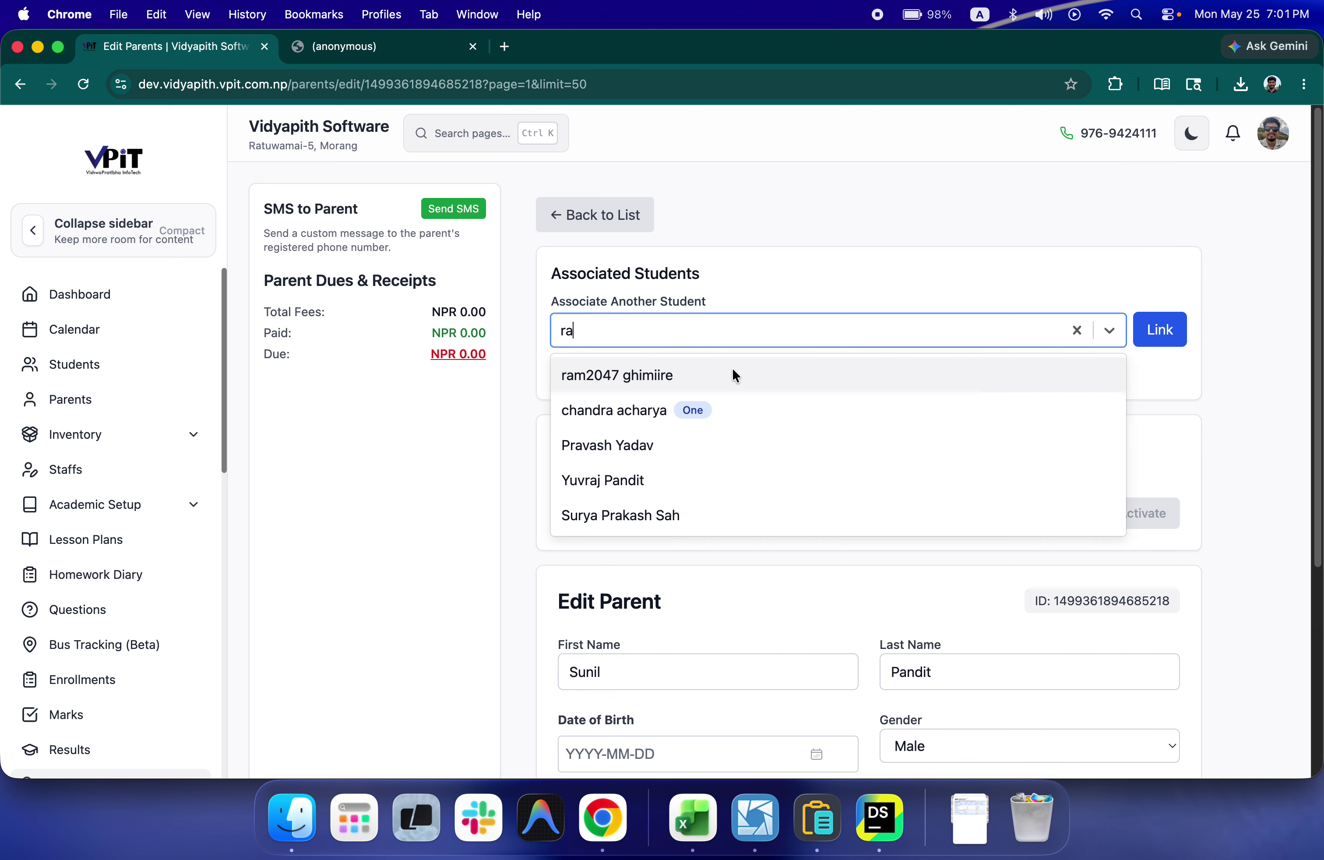
pyautogui.click(706, 449)
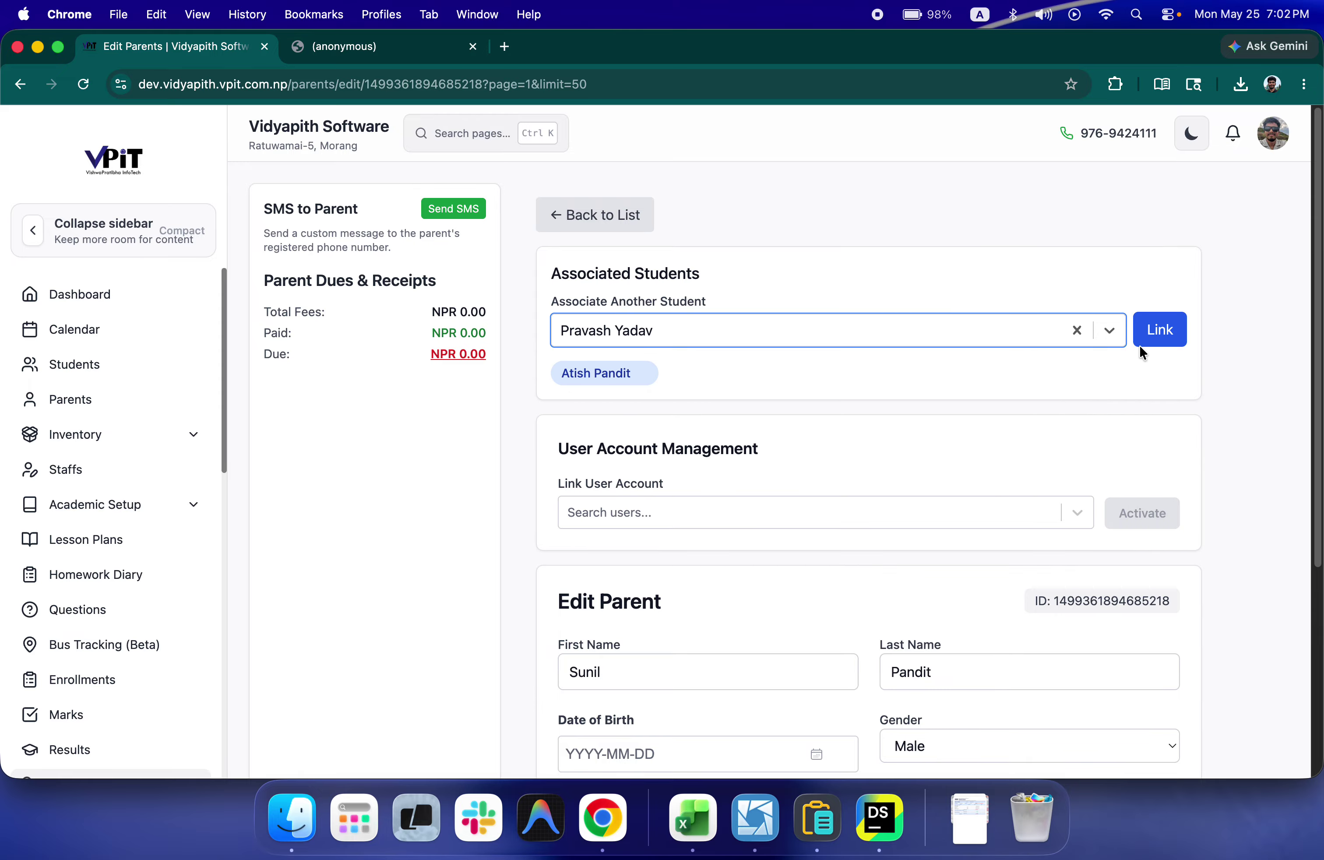
pyautogui.click(1151, 333)
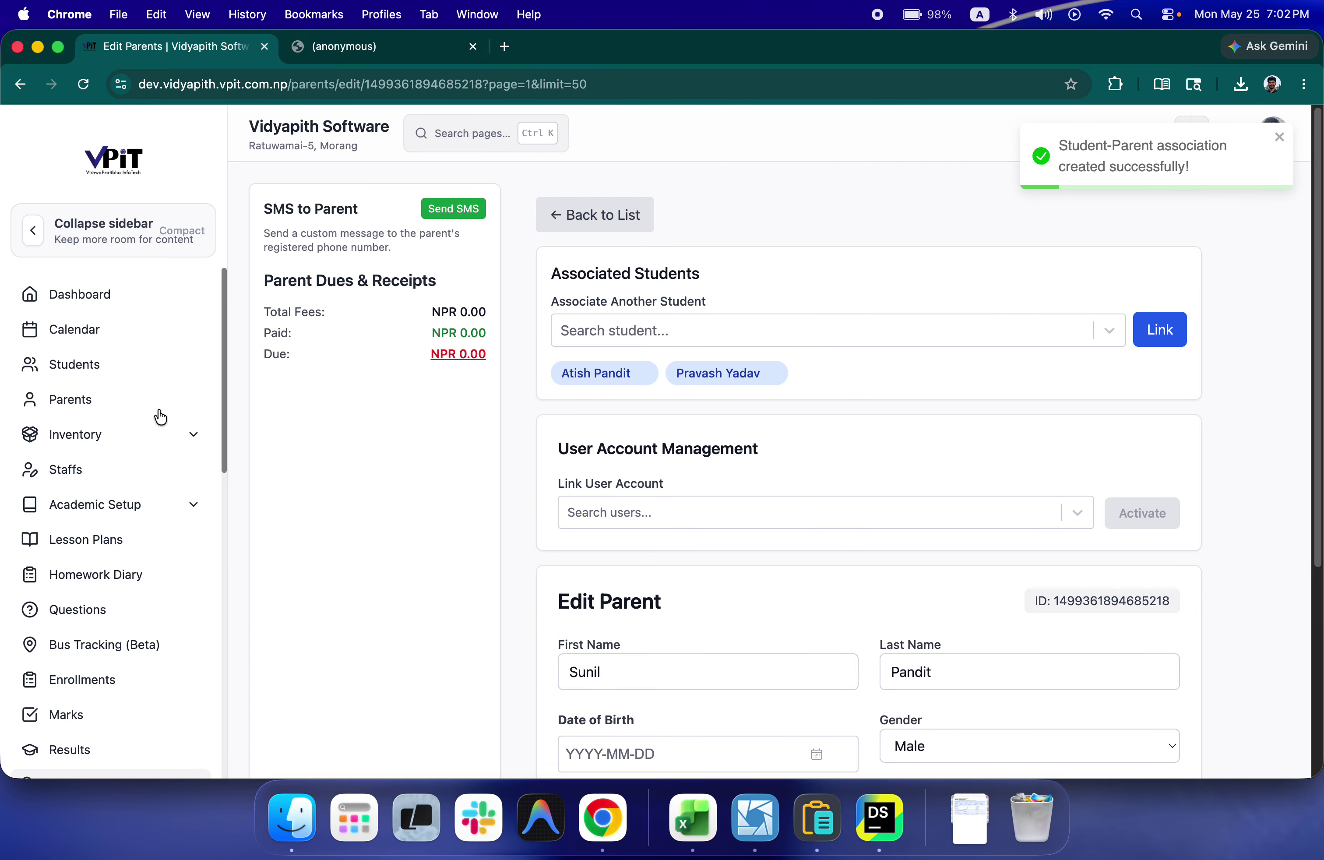
# - Open the lower of the two same-named students in the student list and set the existing parent's relationship to Father
pyautogui.click(94, 371)
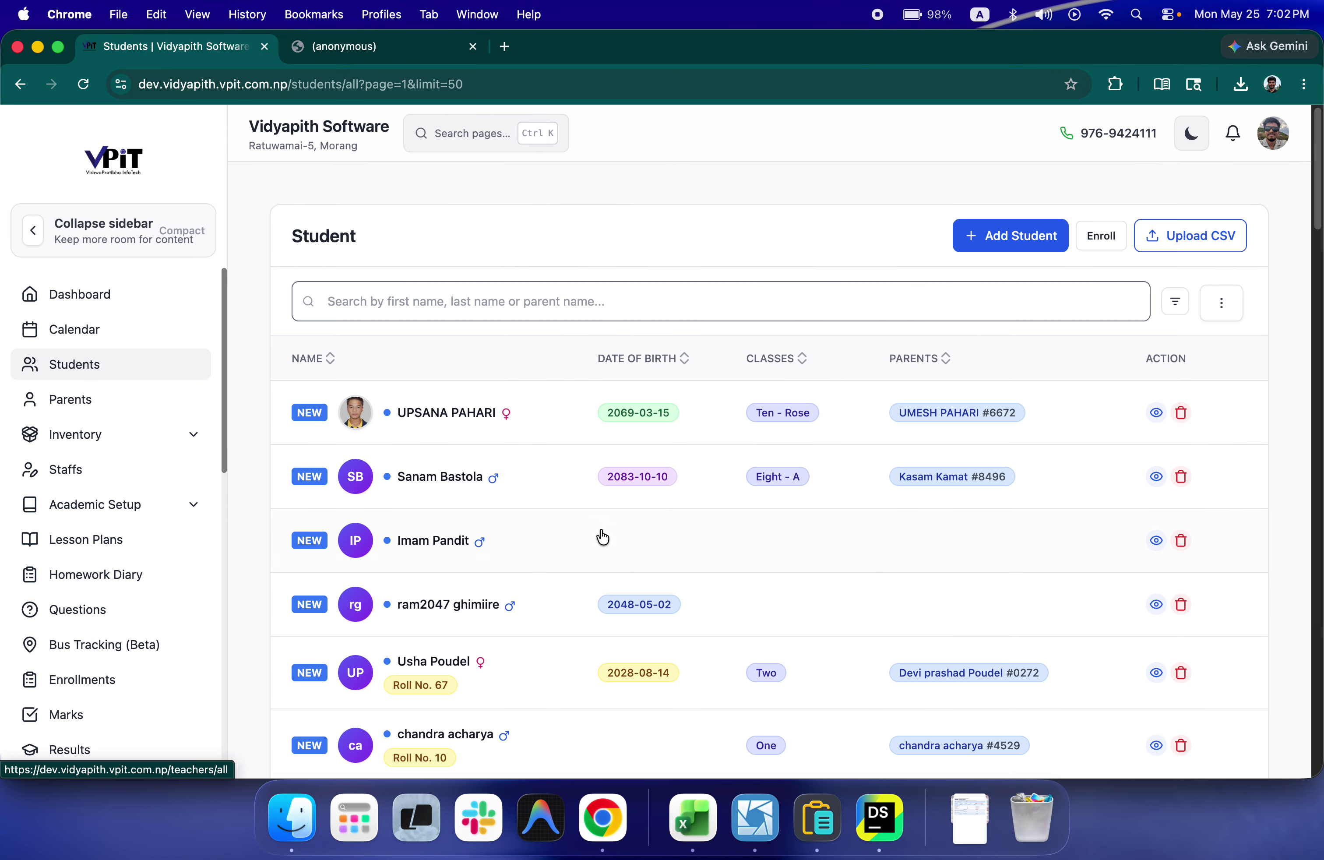
pyautogui.scroll(-20, 602, 537)
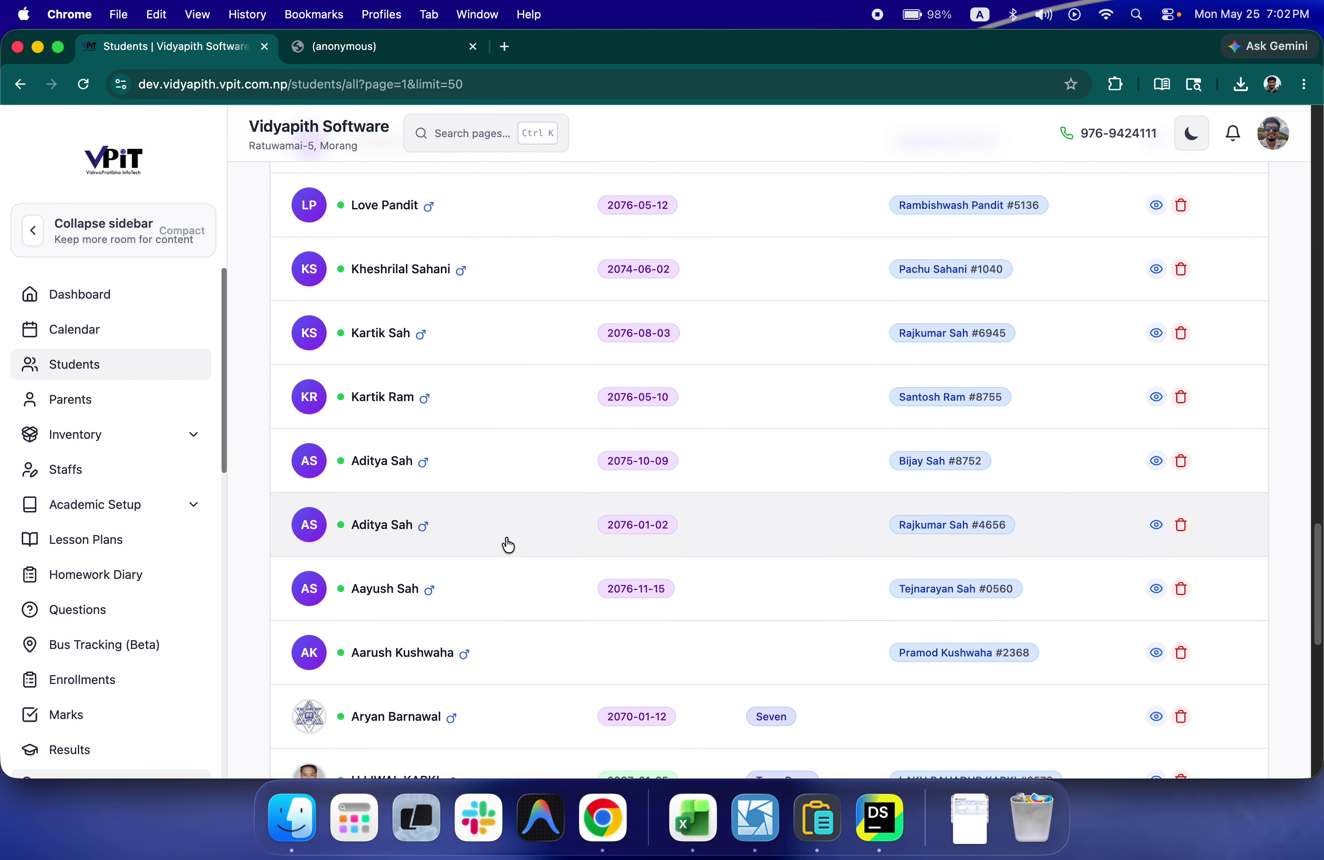
pyautogui.click(508, 545)
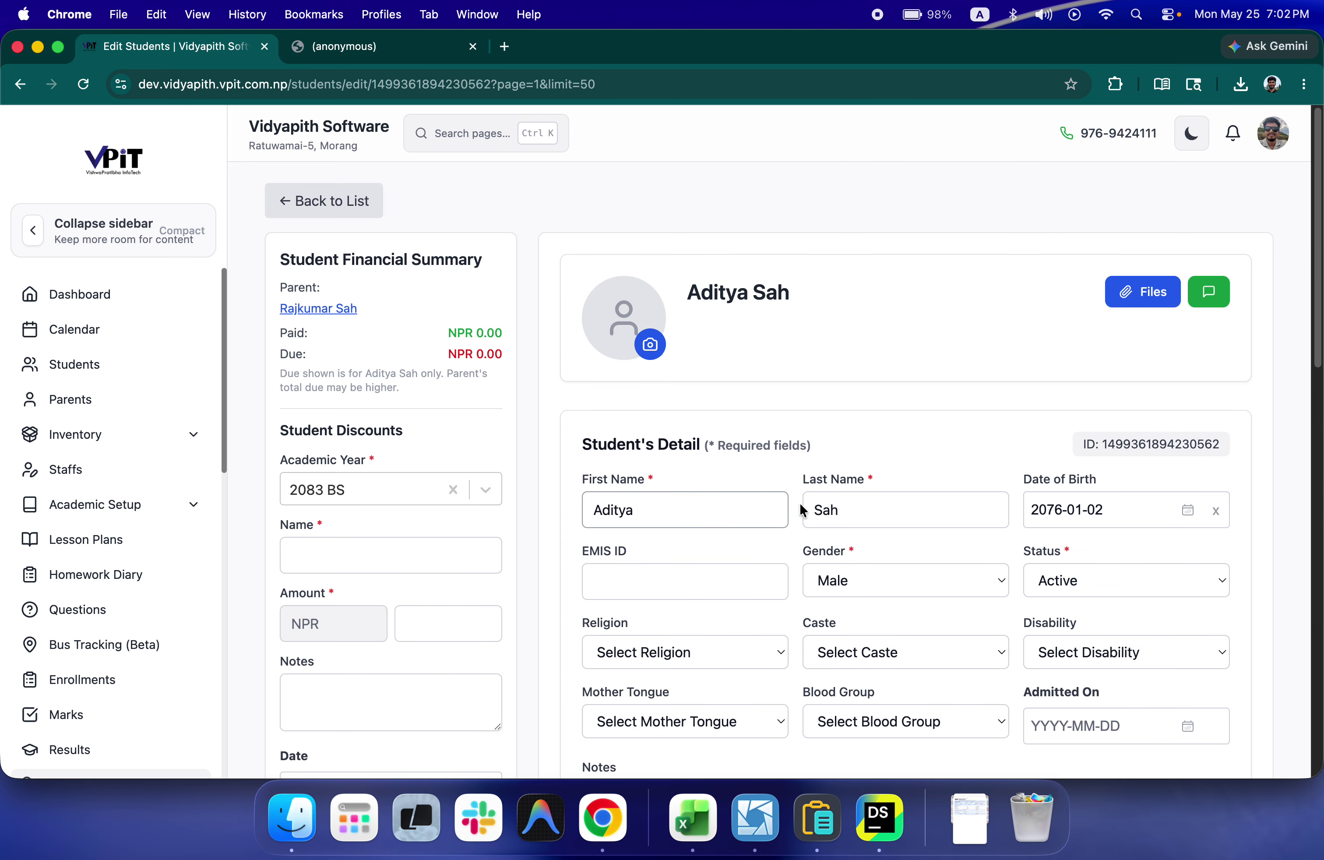
pyautogui.scroll(-15, 820, 503)
pyautogui.scroll(8, 781, 499)
pyautogui.scroll(-9, 725, 500)
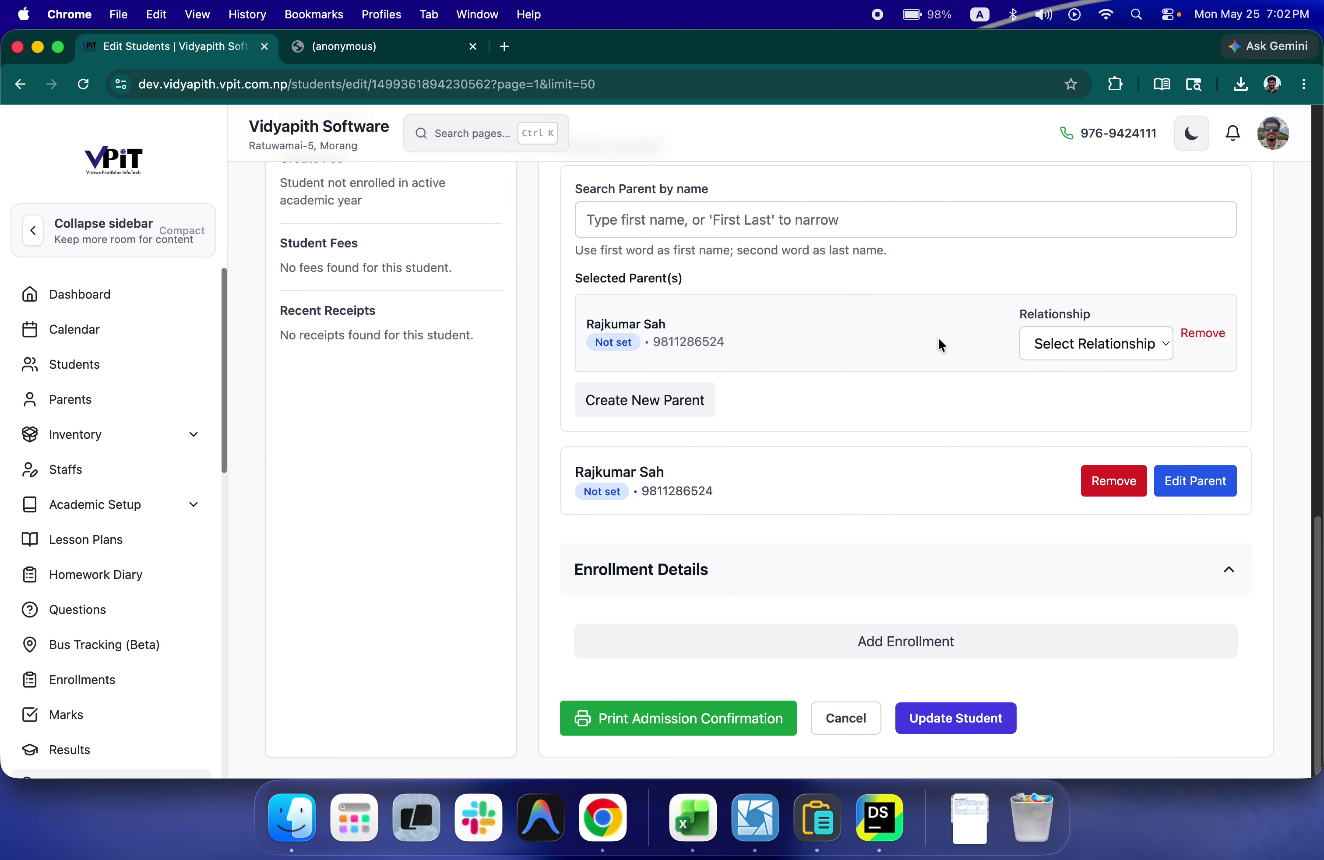
pyautogui.click(1037, 343)
pyautogui.click(1046, 361)
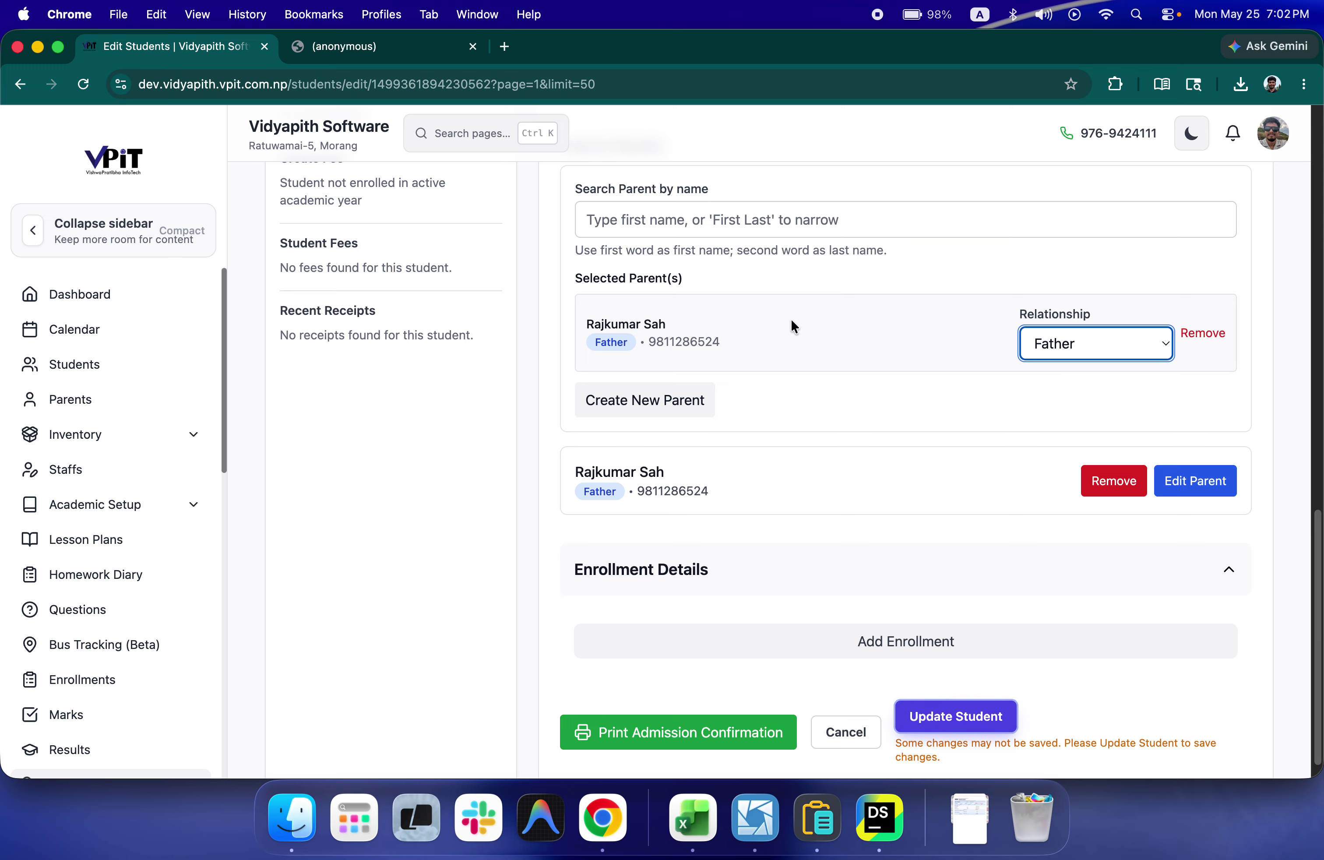
# - Search the parents for "la" in the student's parent details and select the sixth match as a second parent
pyautogui.scroll(2, 776, 329)
pyautogui.click(669, 294)
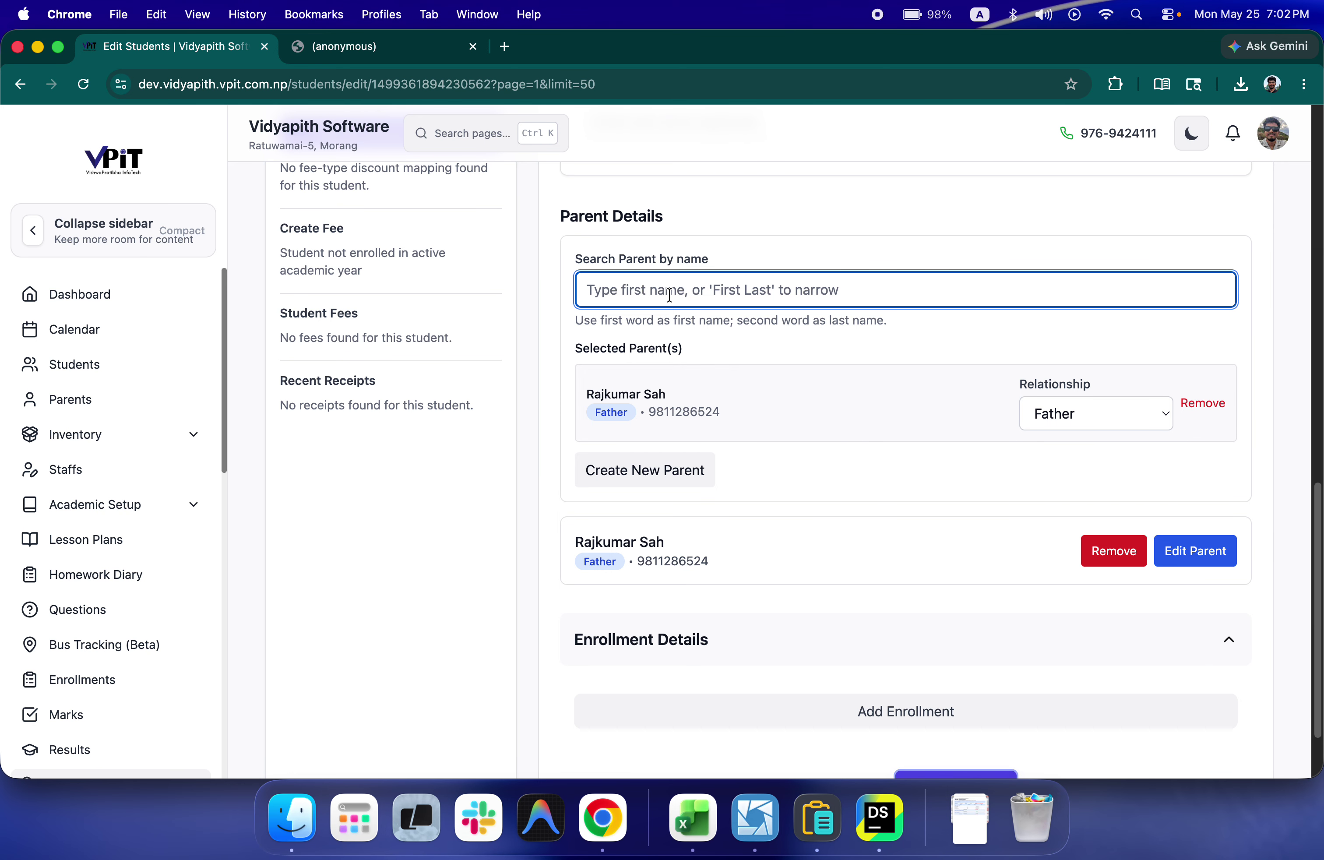
pyautogui.write('la')
pyautogui.scroll(-3, 742, 399)
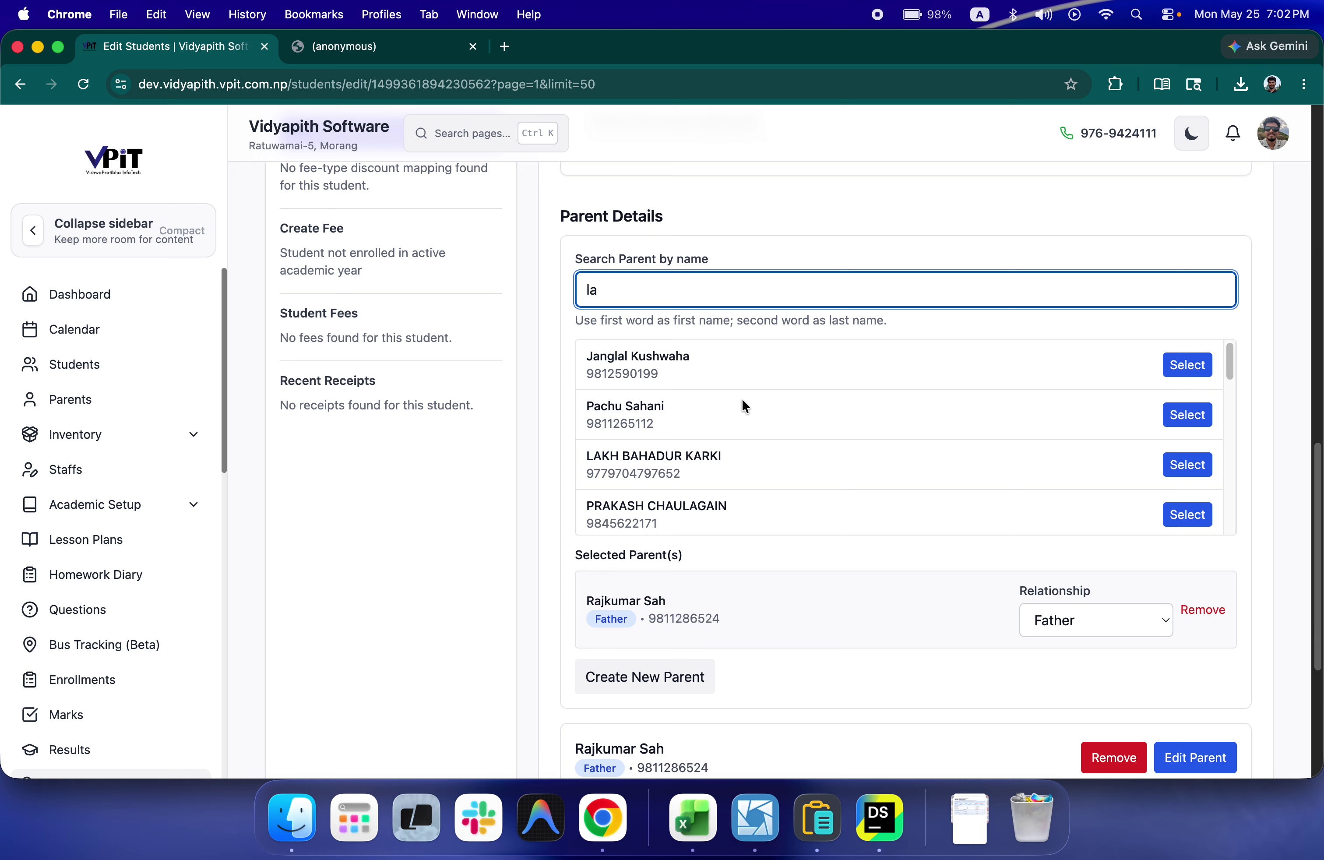
pyautogui.scroll(-2, 778, 461)
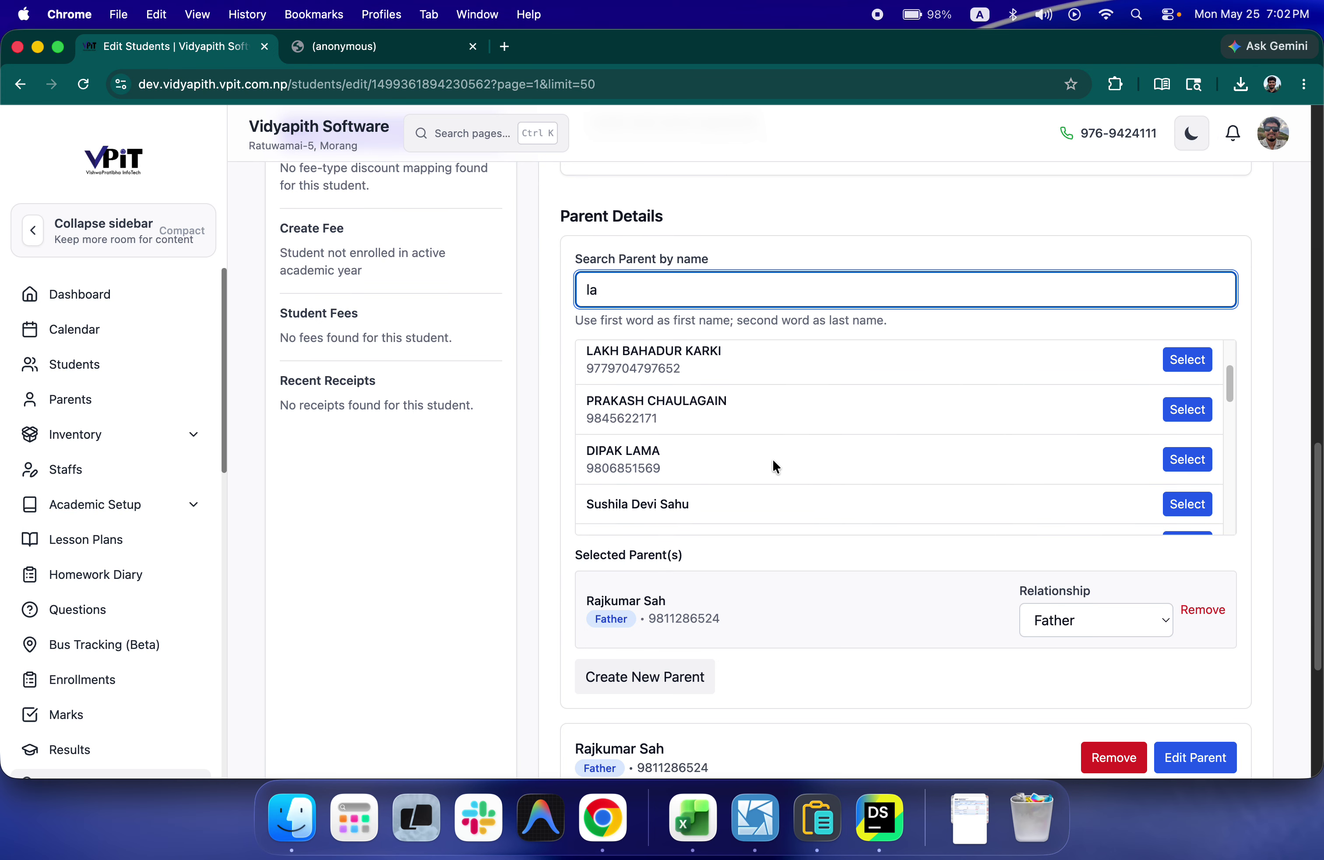
pyautogui.click(1187, 503)
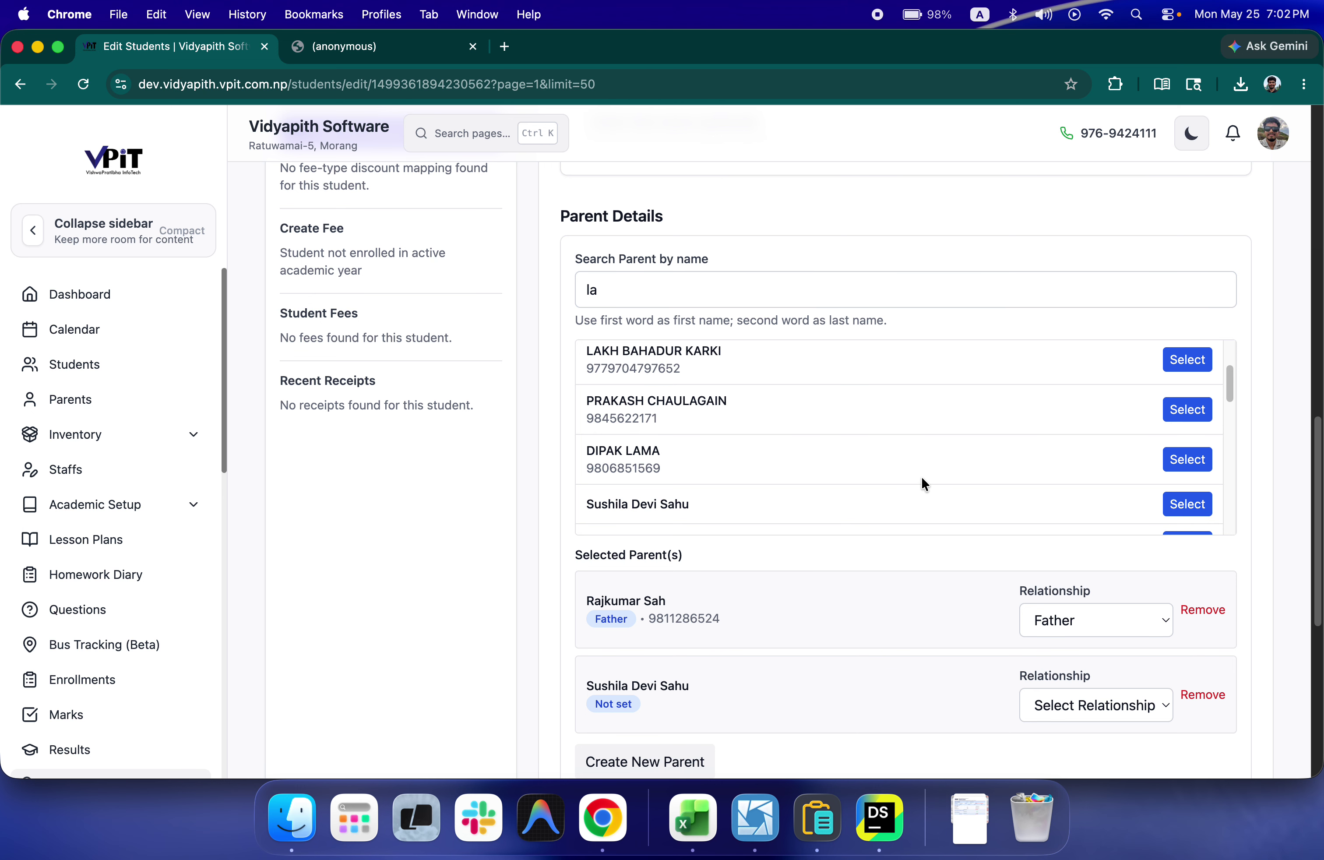
# - Set the second parent's relationship to Mother and save the updated student
pyautogui.scroll(-2, 859, 504)
pyautogui.scroll(-5, 949, 626)
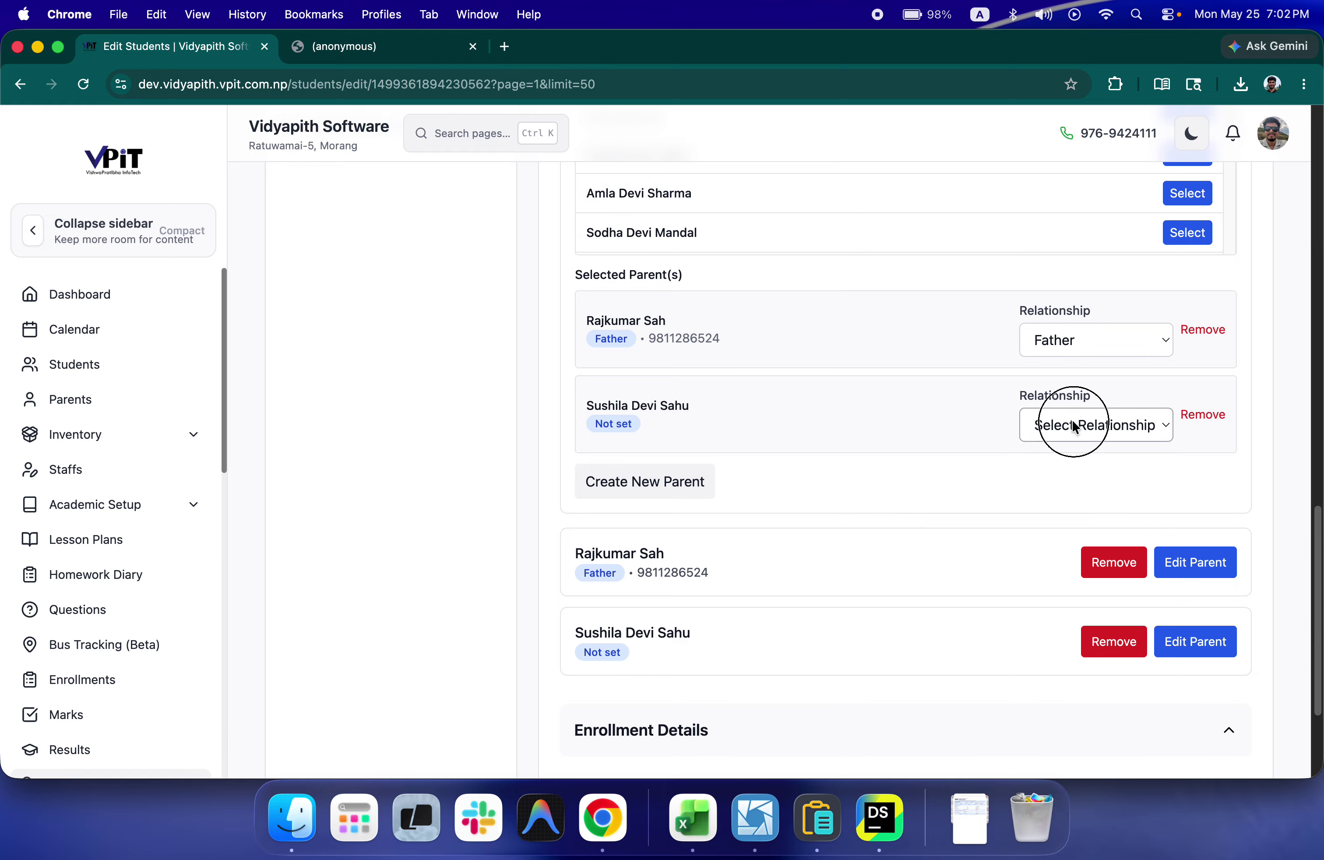
pyautogui.click(1056, 425)
pyautogui.click(1052, 465)
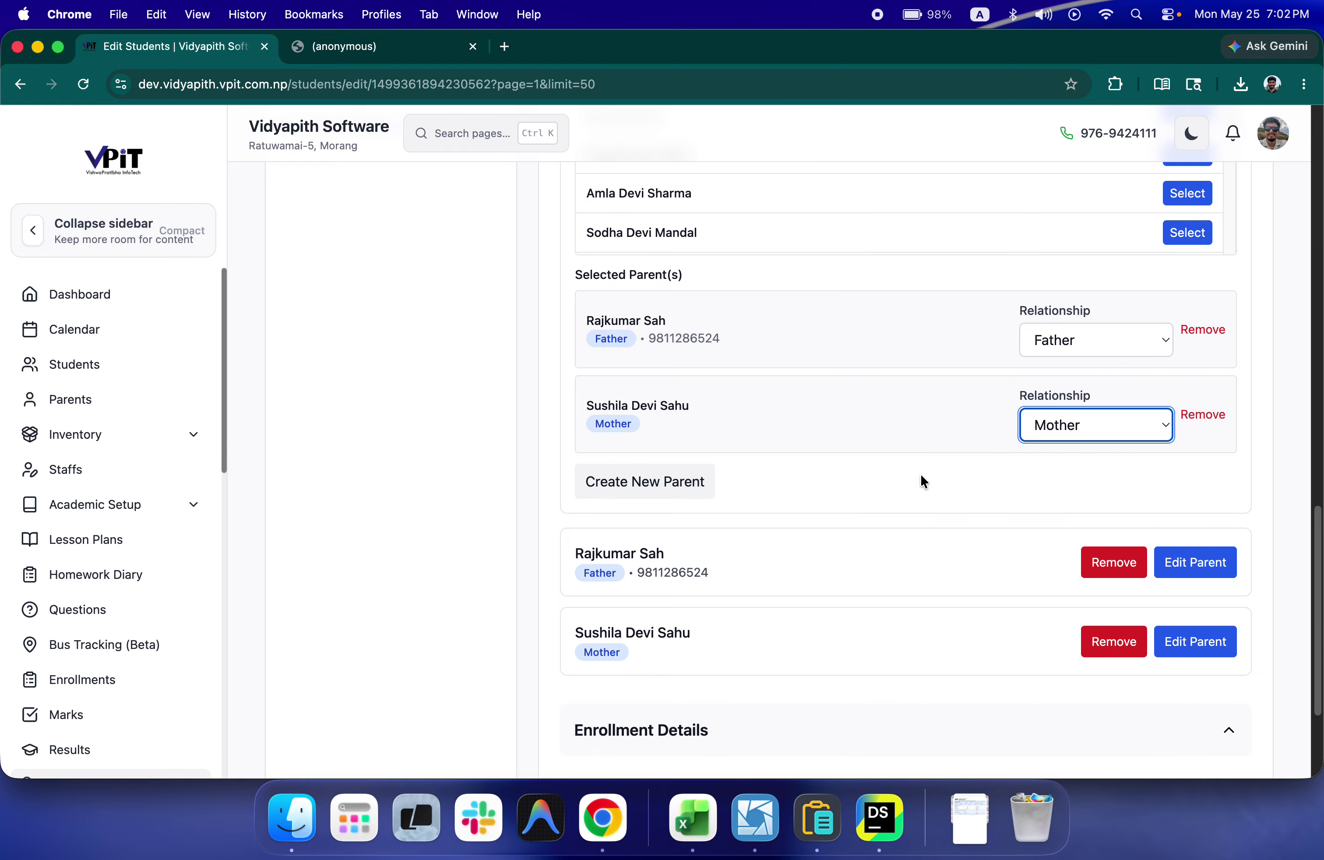
pyautogui.scroll(-3, 920, 472)
pyautogui.click(996, 688)
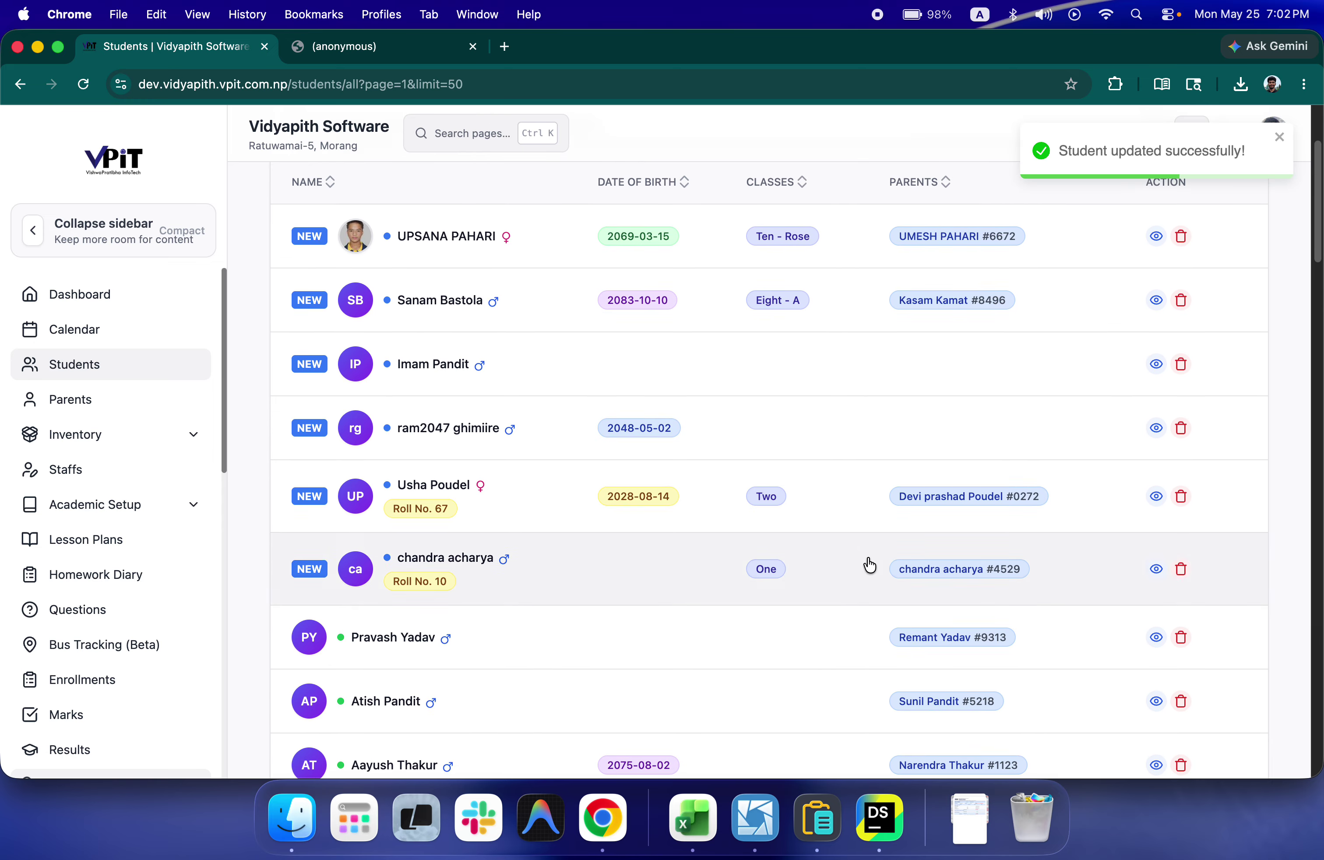
# - Look through the student list and search for "adit" to check the parents linked to the updated student
pyautogui.scroll(3, 865, 562)
pyautogui.scroll(-8, 871, 553)
pyautogui.scroll(-20, 872, 544)
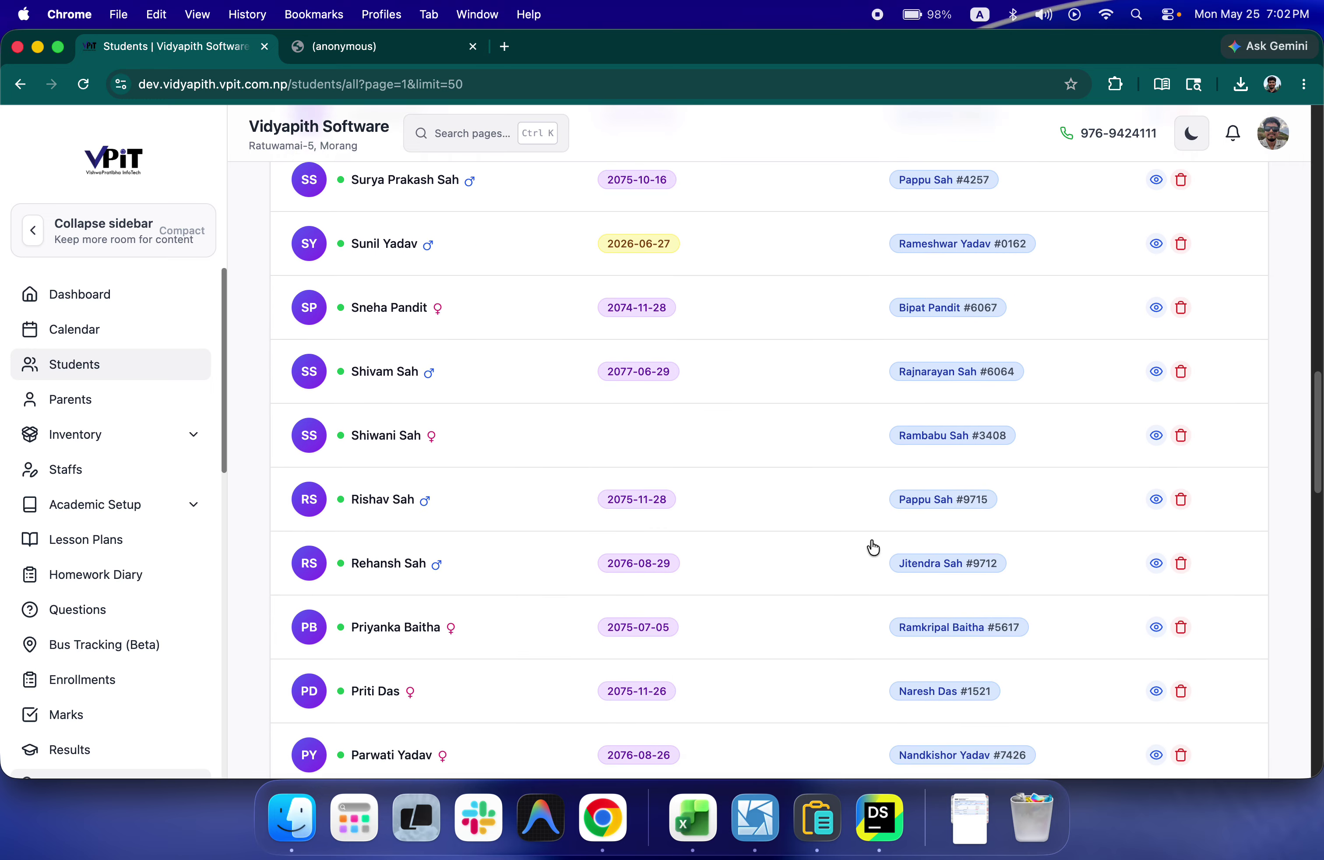
pyautogui.scroll(-5, 873, 549)
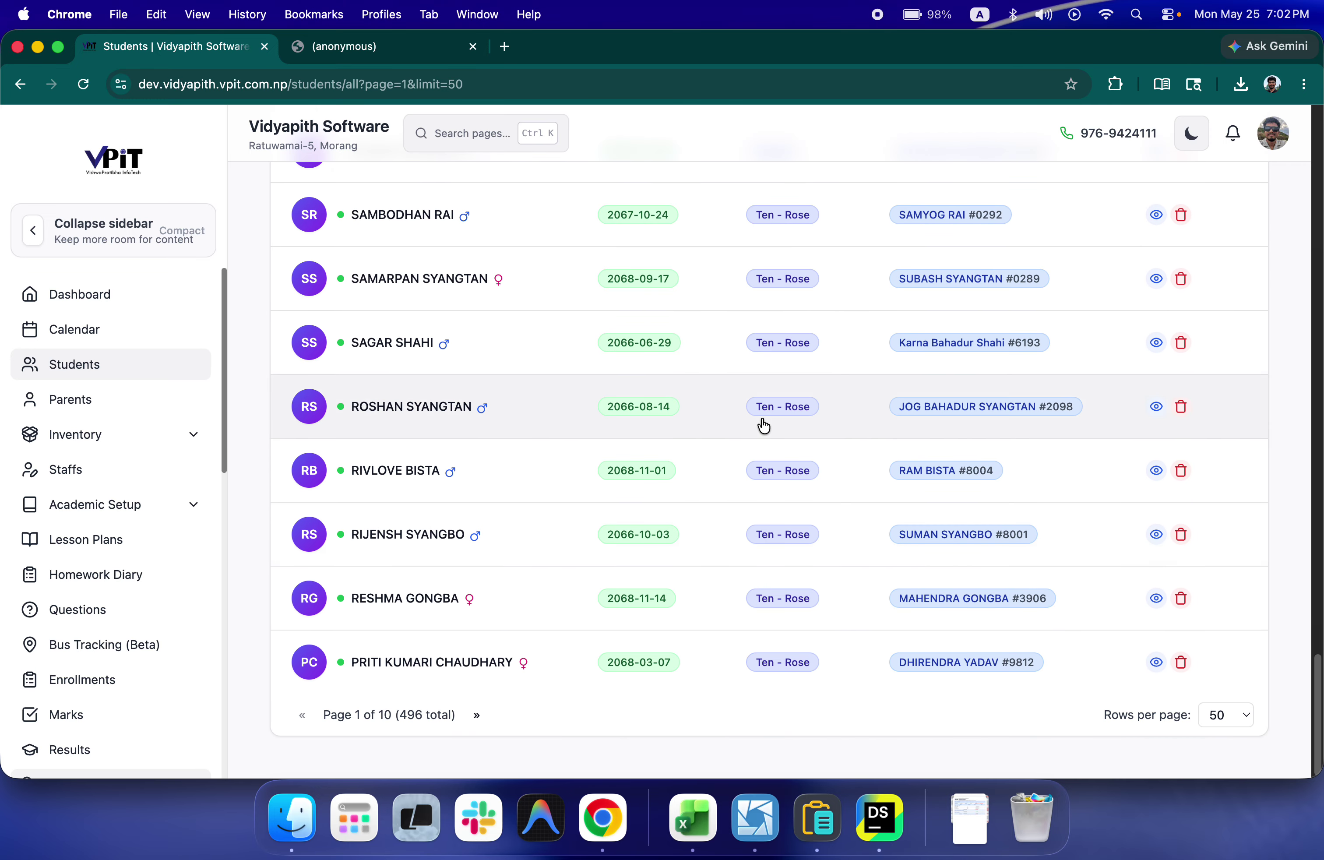
pyautogui.hscroll(-5, 762, 422)
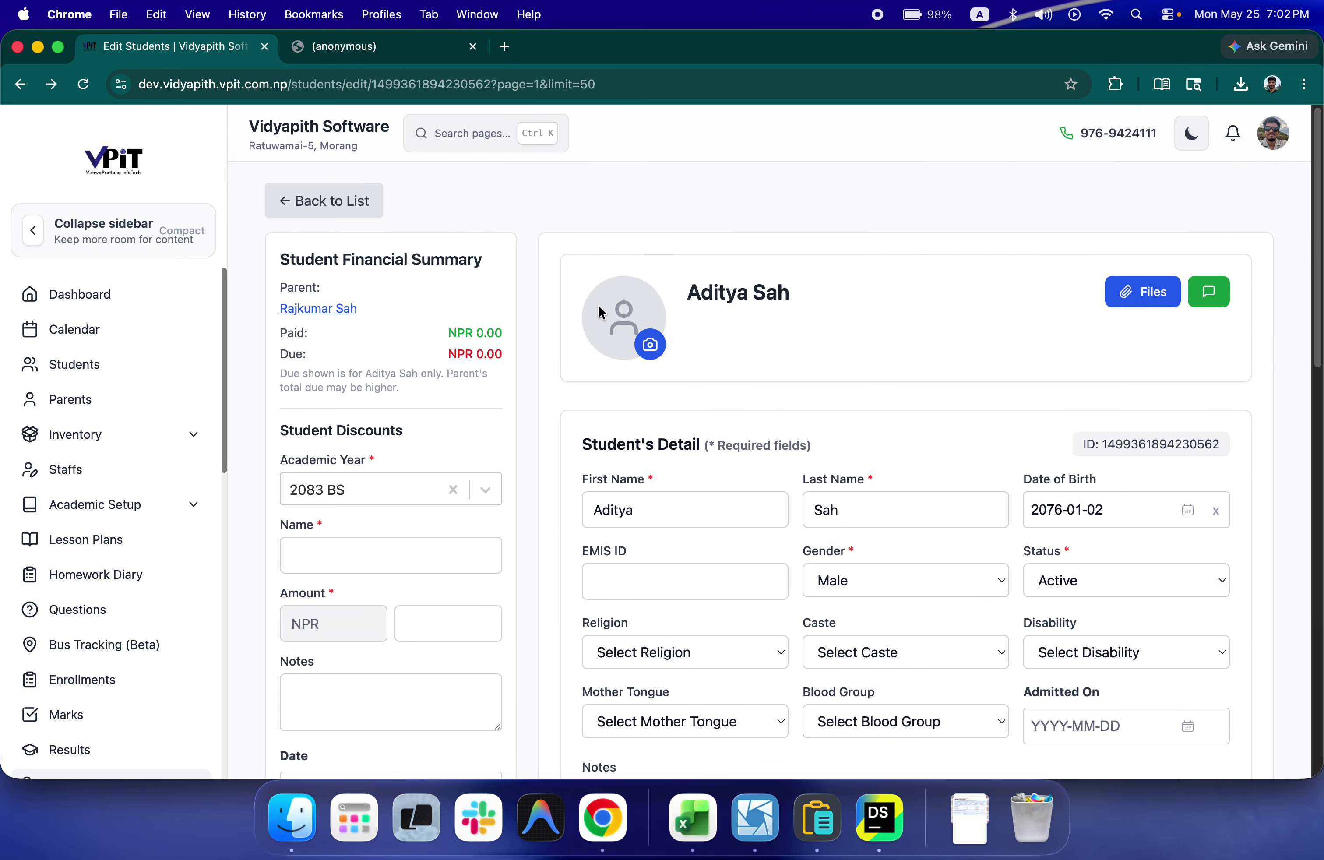
pyautogui.hscroll(5, 598, 304)
pyautogui.scroll(20, 593, 313)
pyautogui.click(561, 288)
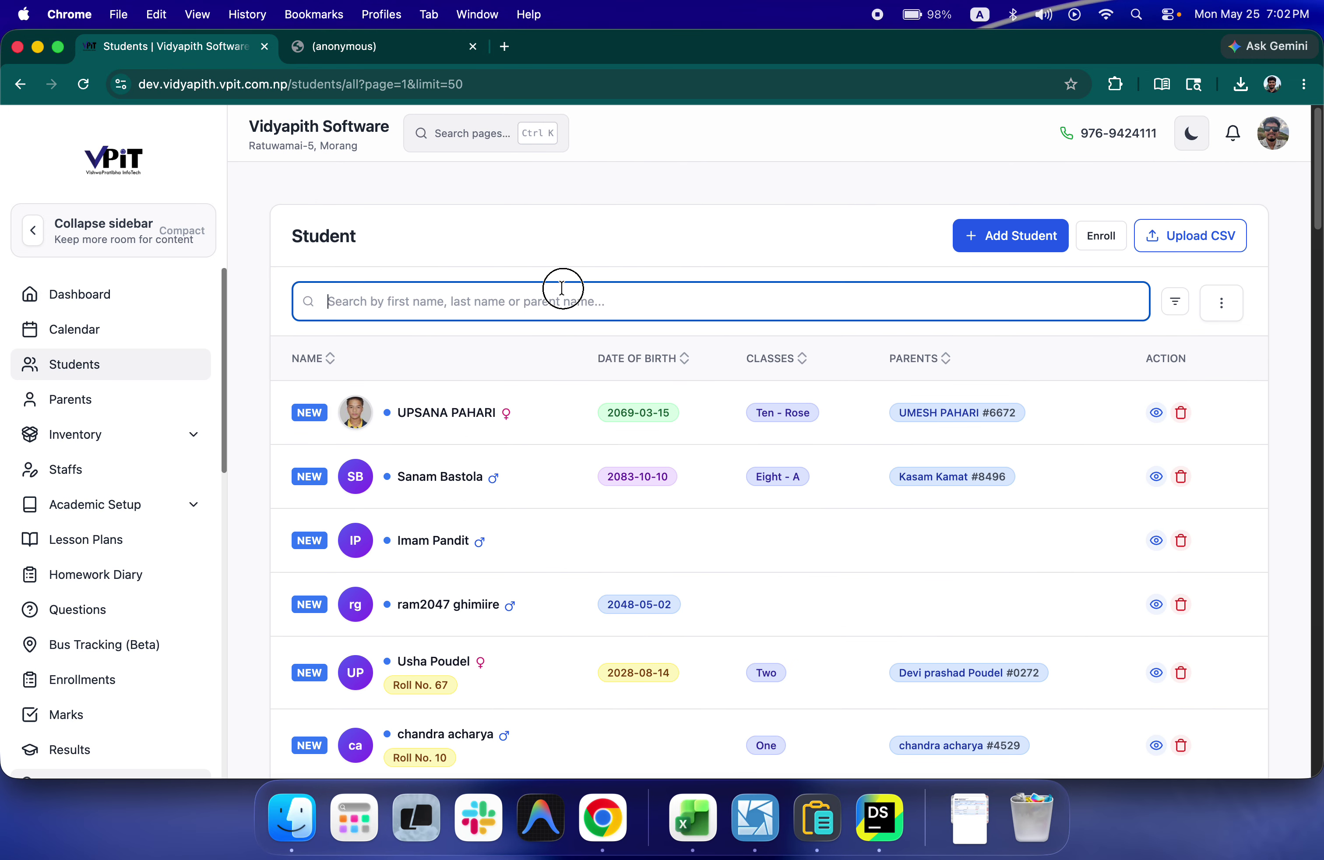
pyautogui.write('adit')
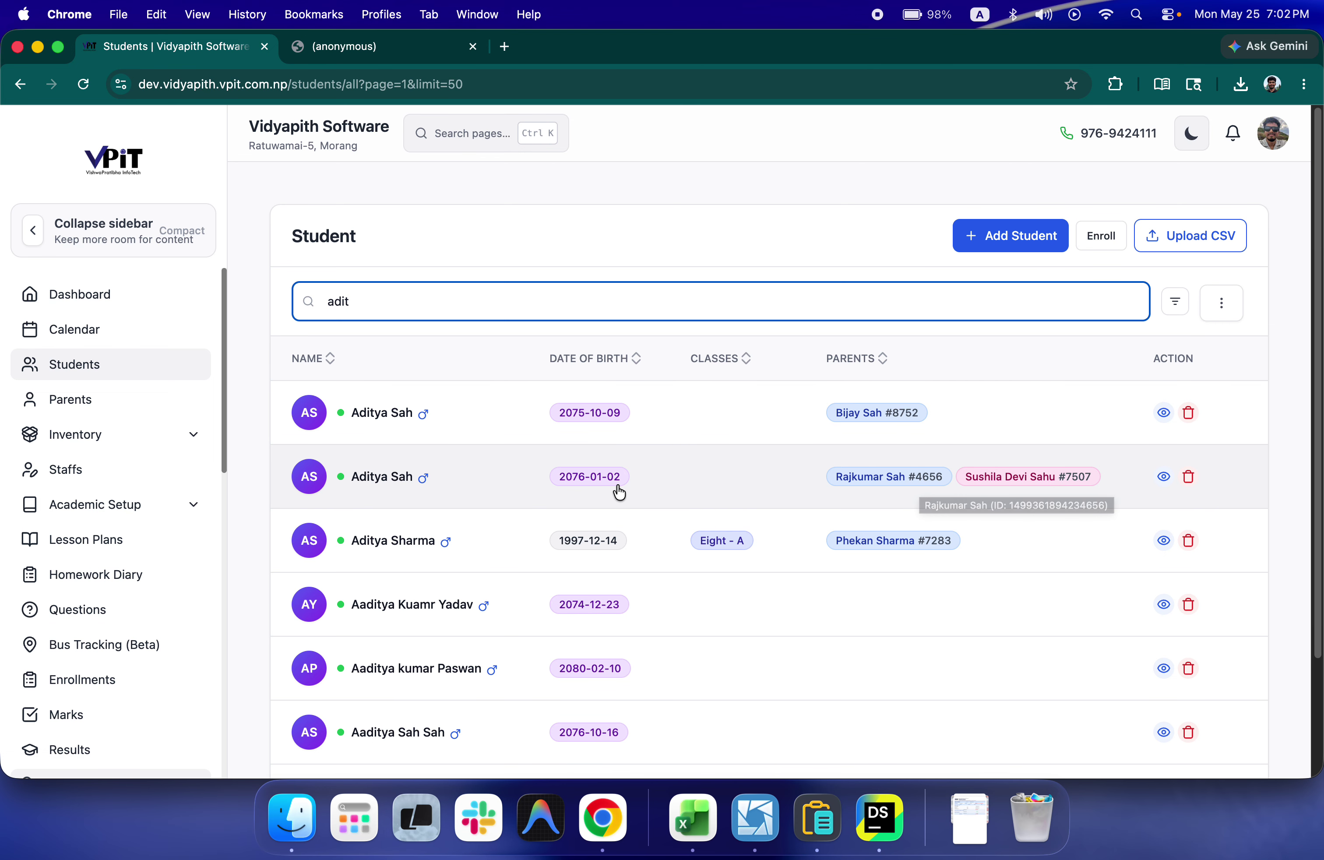
# - Open the parent list, search by the edited parent's first name and check the children linked to that parent
pyautogui.click(71, 406)
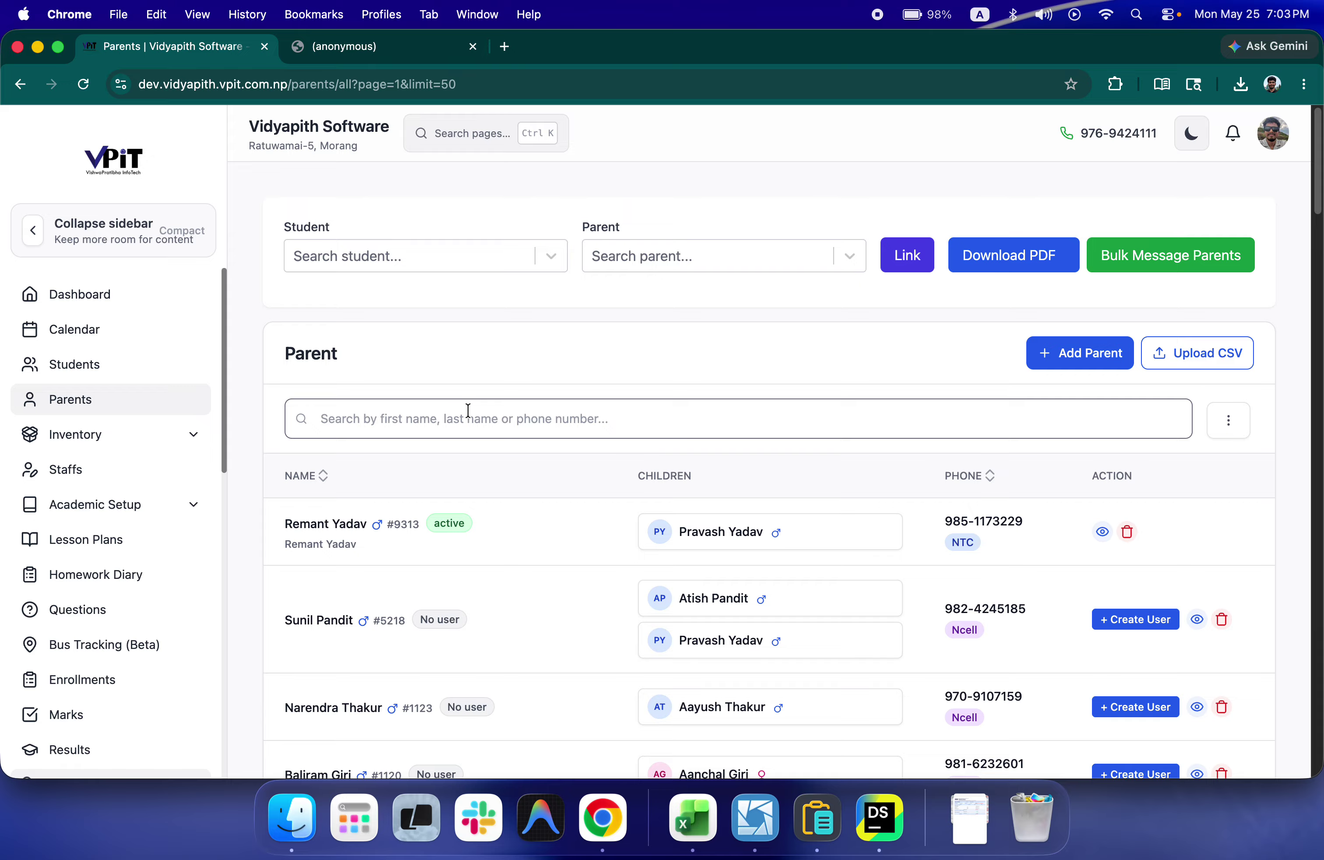
pyautogui.press('Tab')
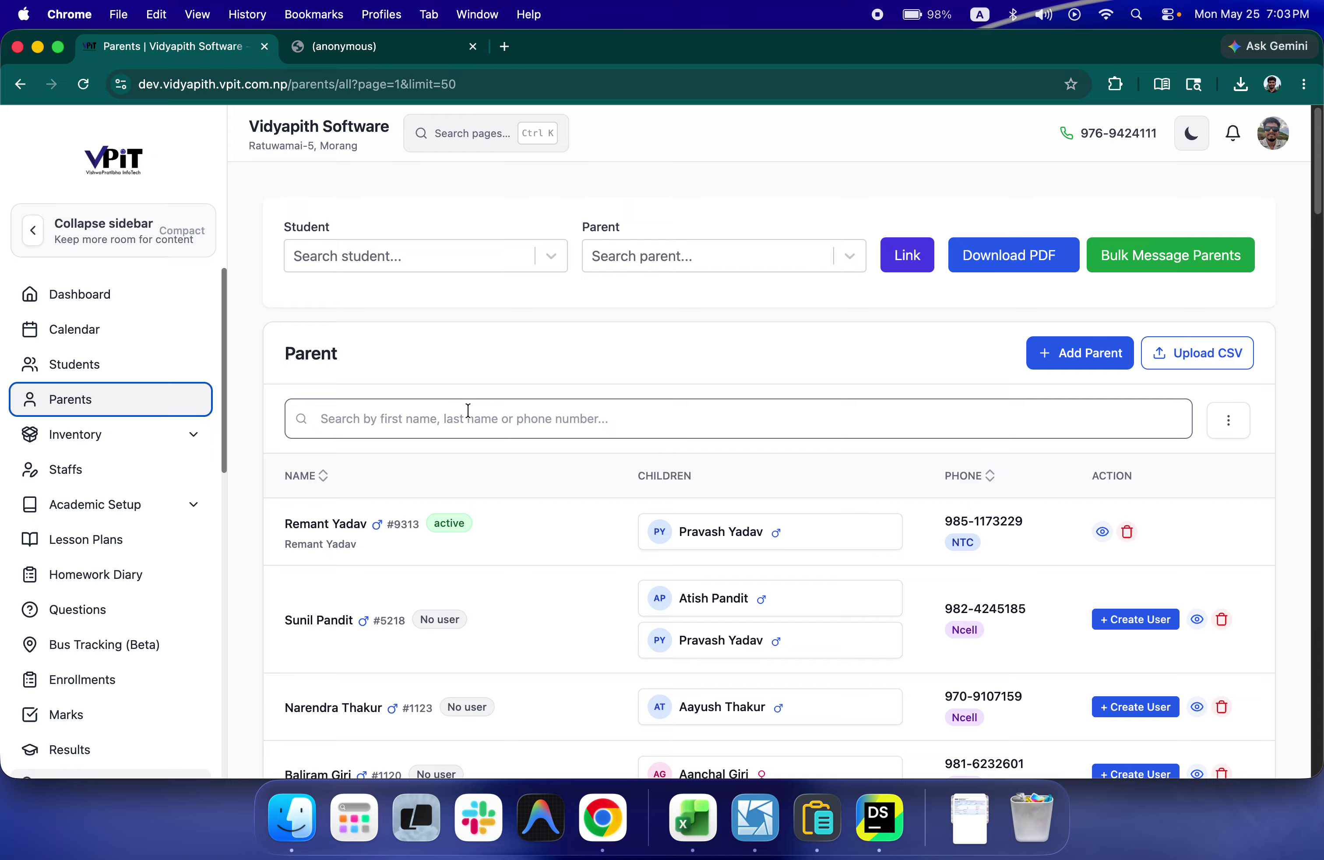
pyautogui.click(467, 411)
pyautogui.write('sunil')
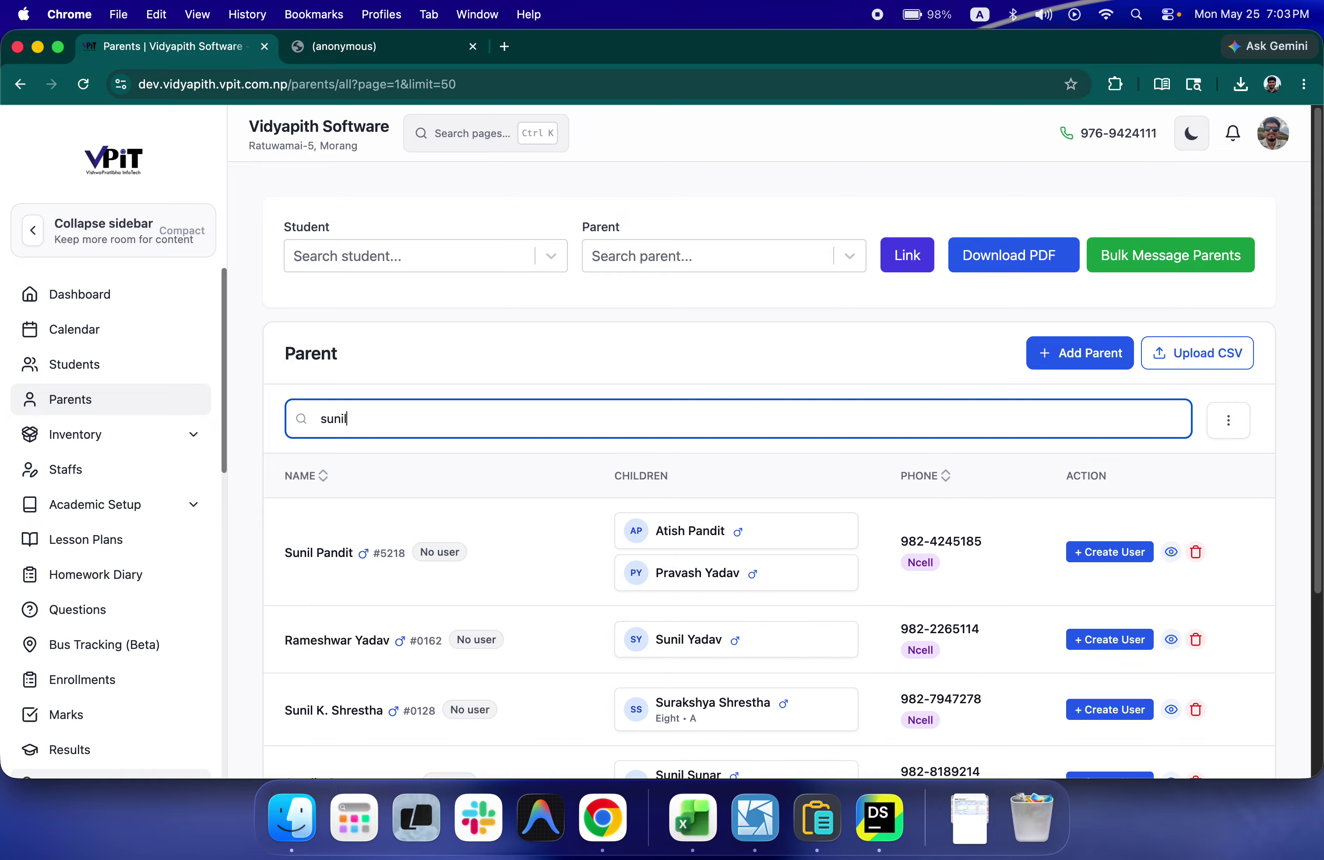
pyautogui.scroll(-5, 678, 589)
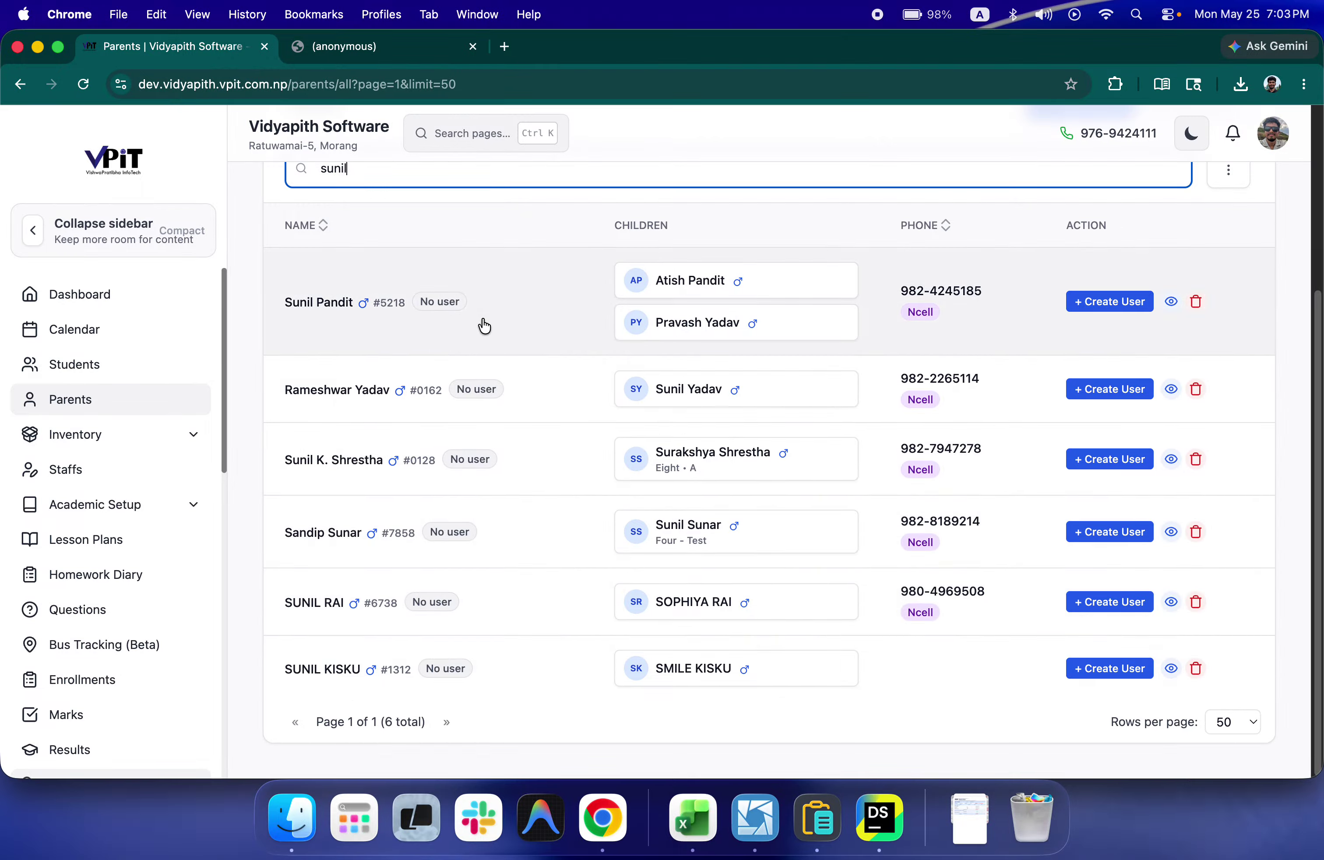
pyautogui.scroll(3, 483, 272)
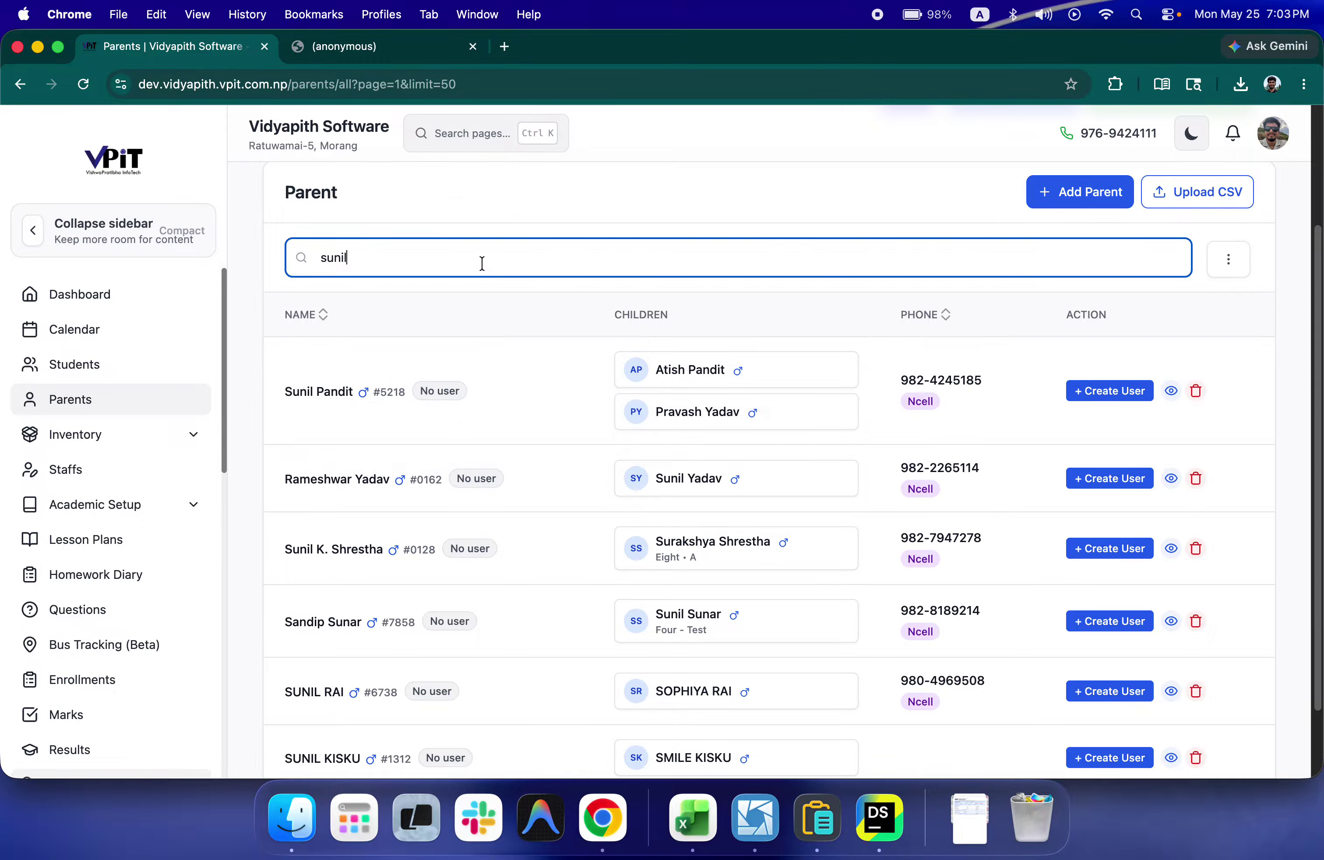
# - Search the parent list for "ram" instead and examine which matching parents have several children
pyautogui.press('super+a')
pyautogui.press('BackSpace')
pyautogui.write('ram')
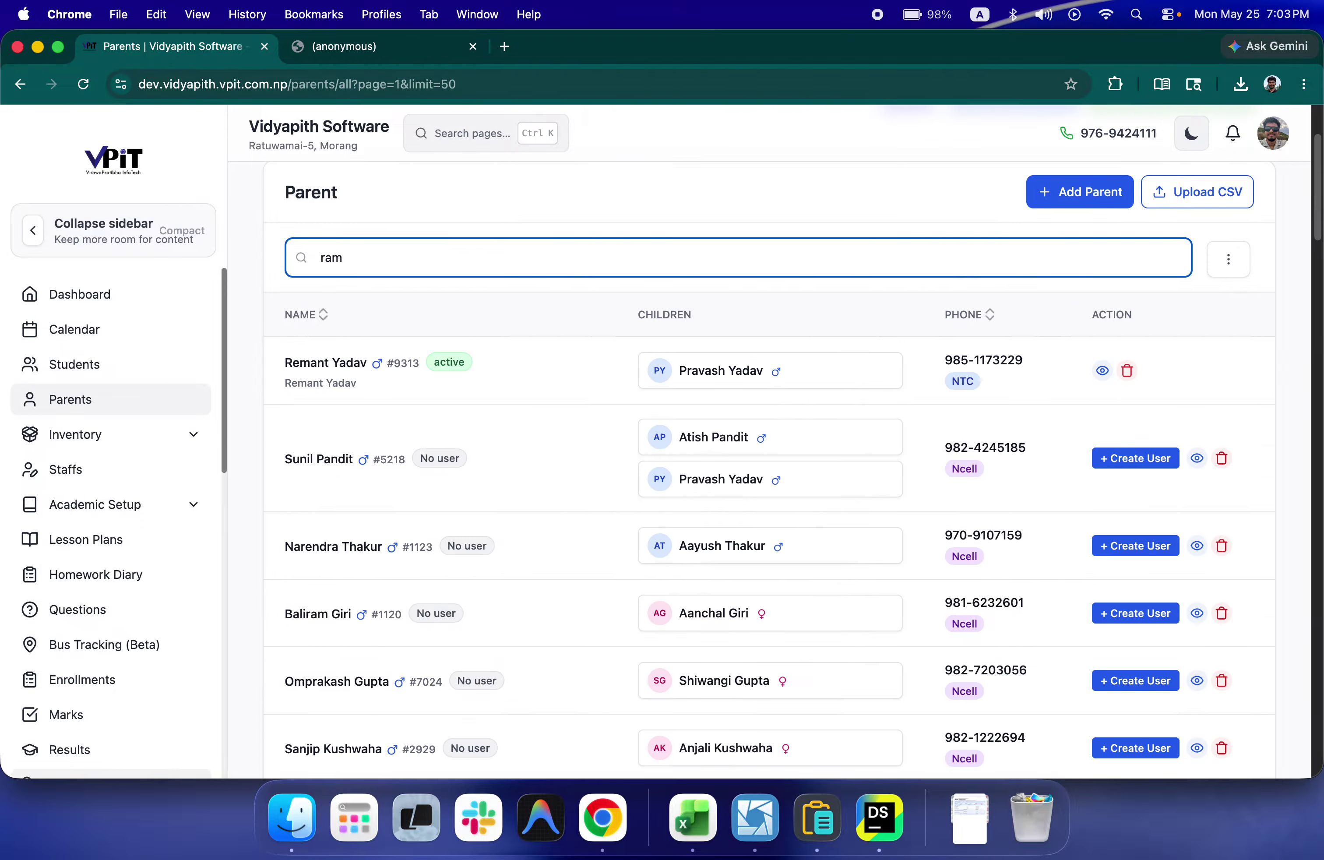
pyautogui.scroll(-2, 672, 451)
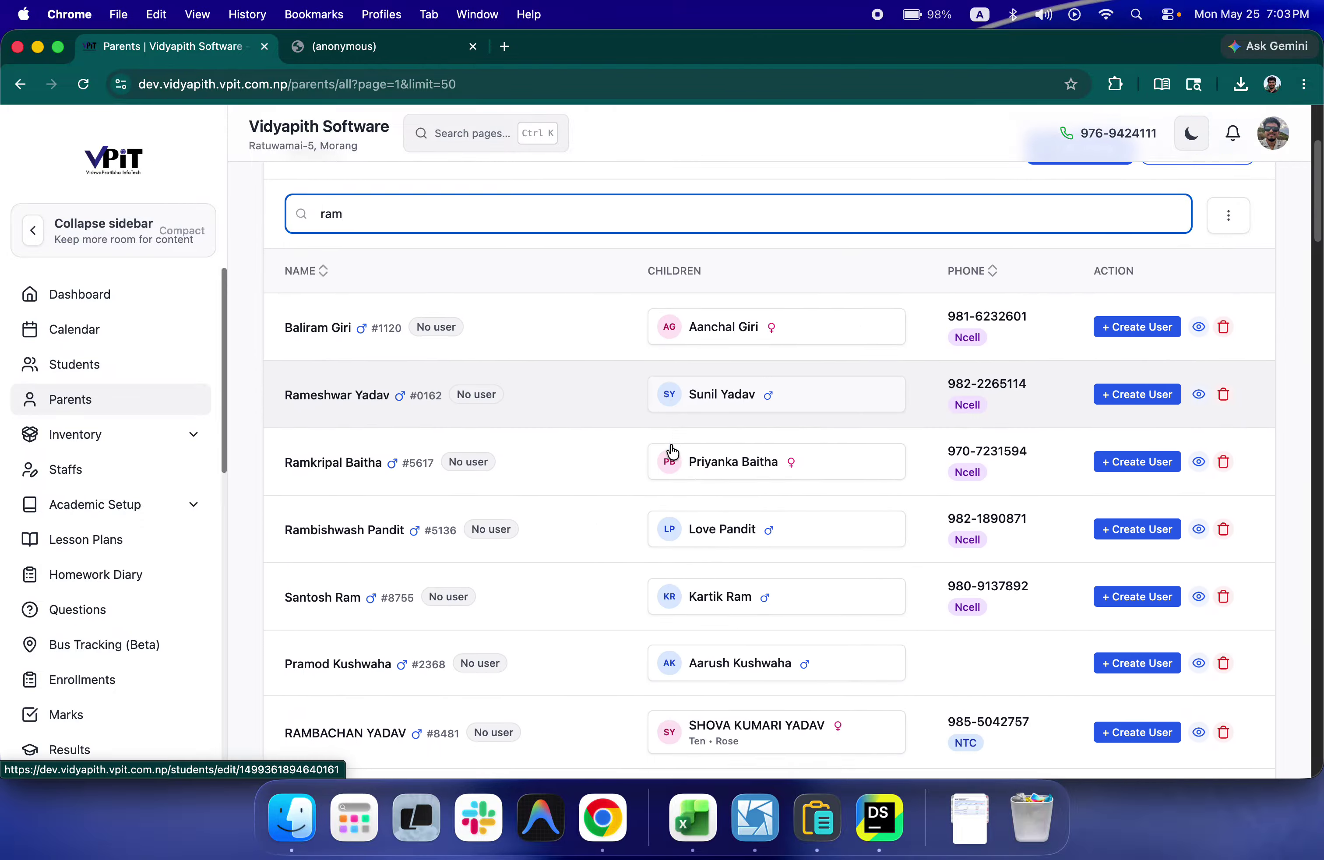
pyautogui.scroll(-5, 672, 451)
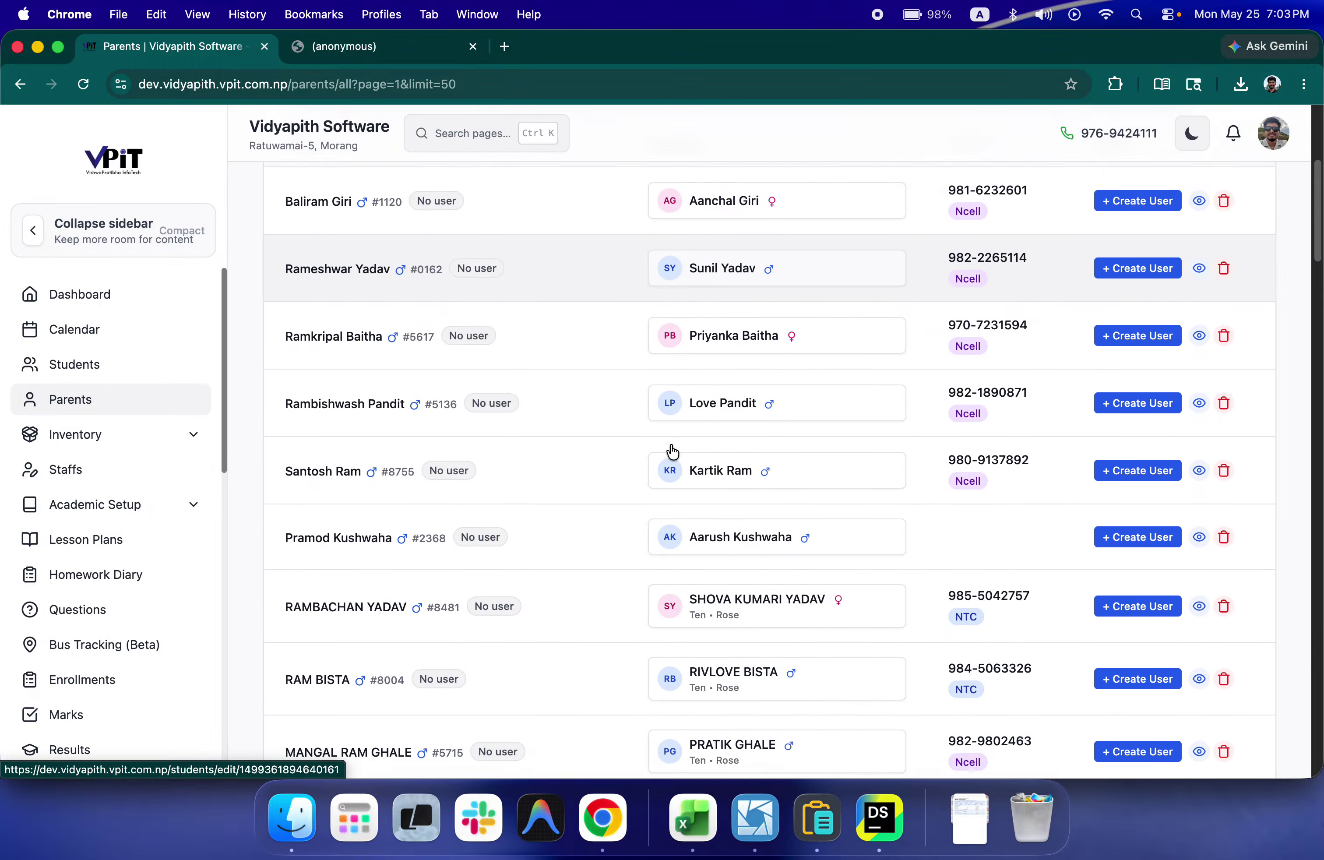
pyautogui.scroll(-10, 680, 600)
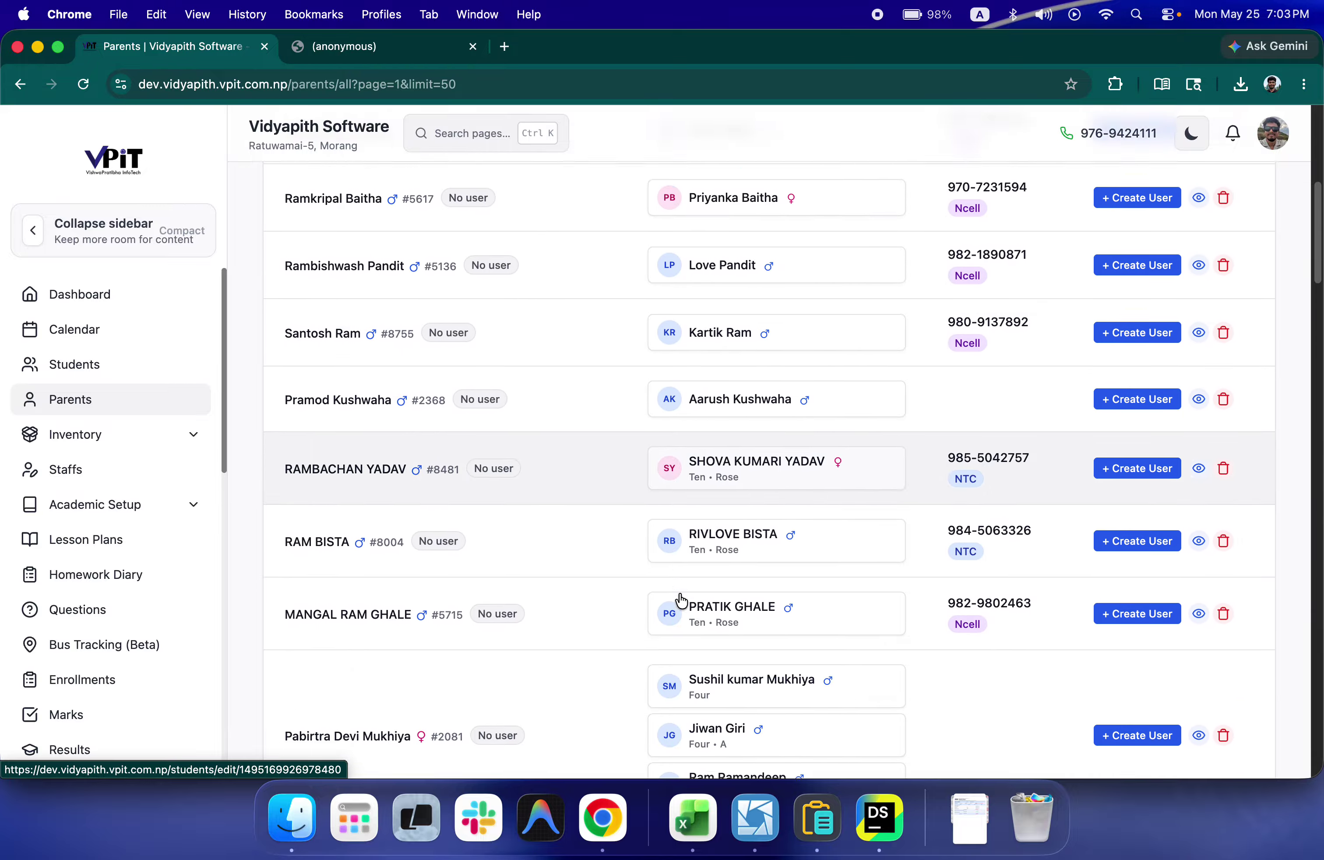
pyautogui.scroll(-10, 680, 600)
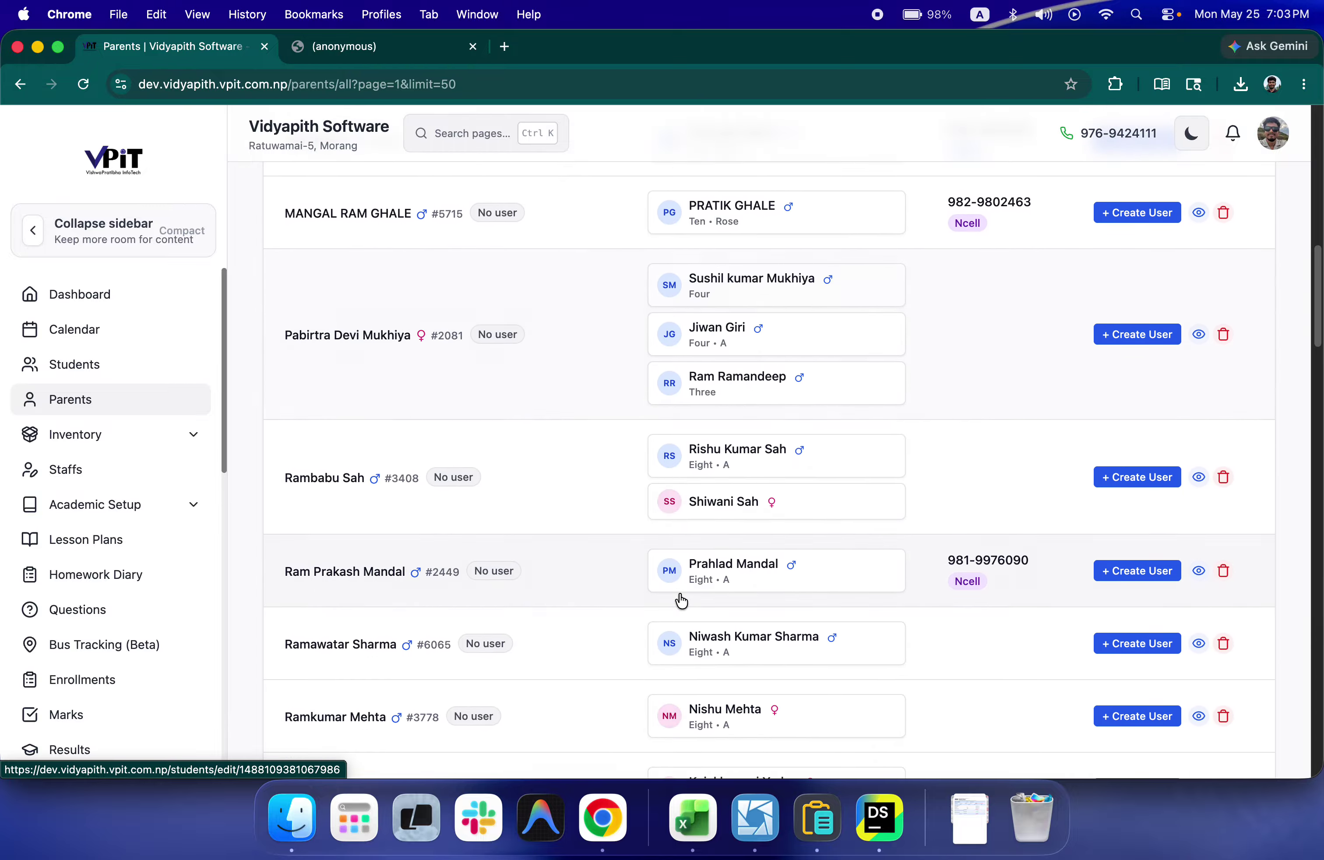
pyautogui.scroll(-2, 681, 600)
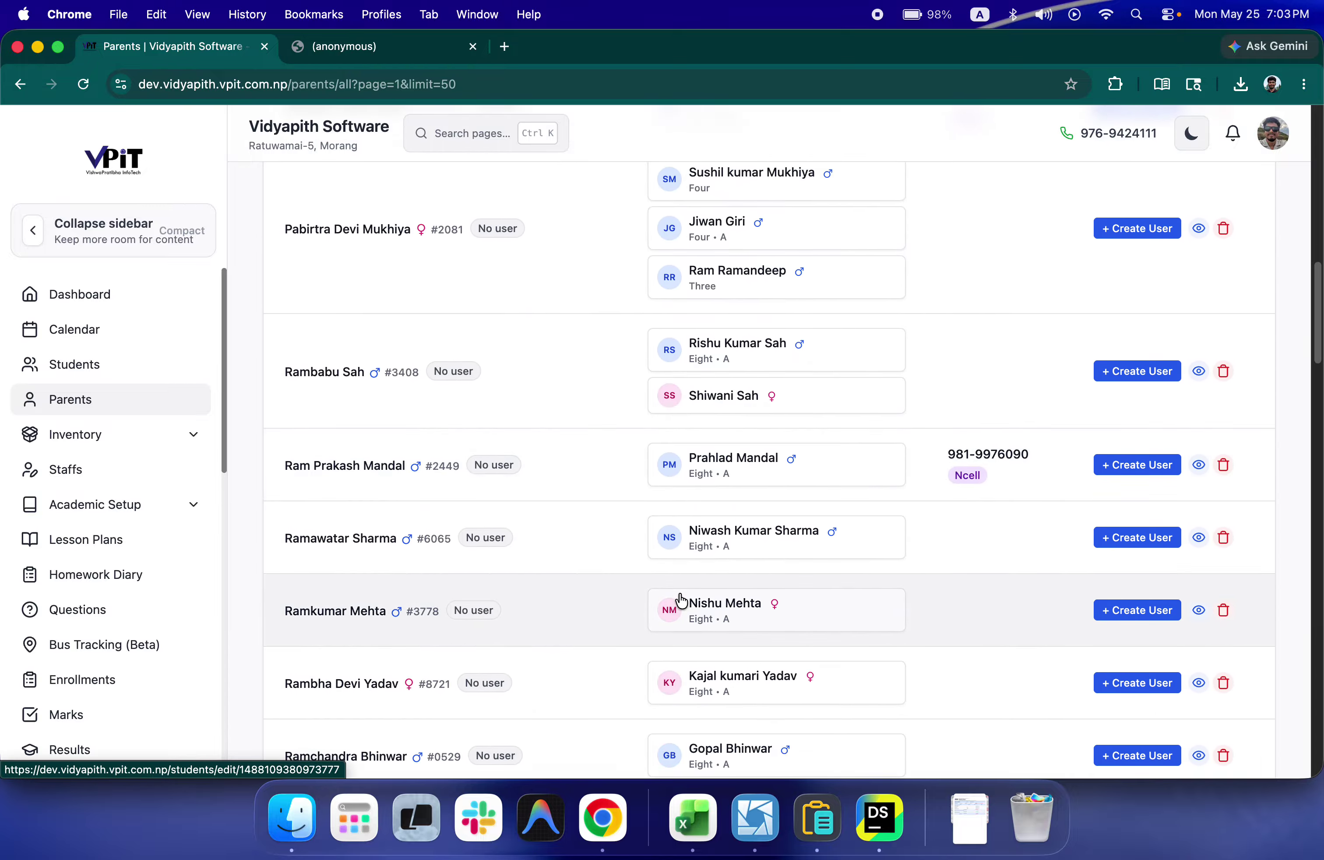
pyautogui.scroll(-9, 681, 601)
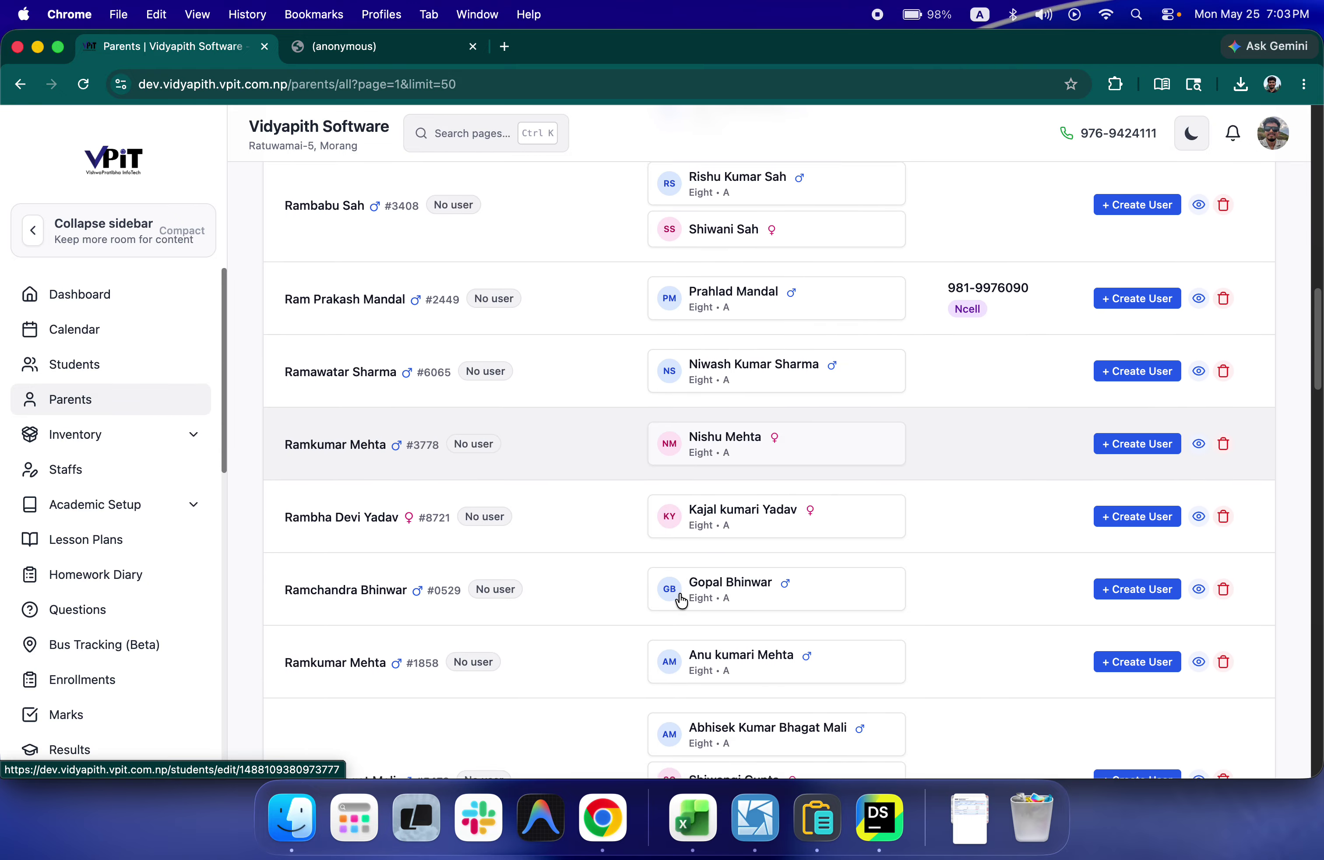
pyautogui.scroll(-8, 681, 600)
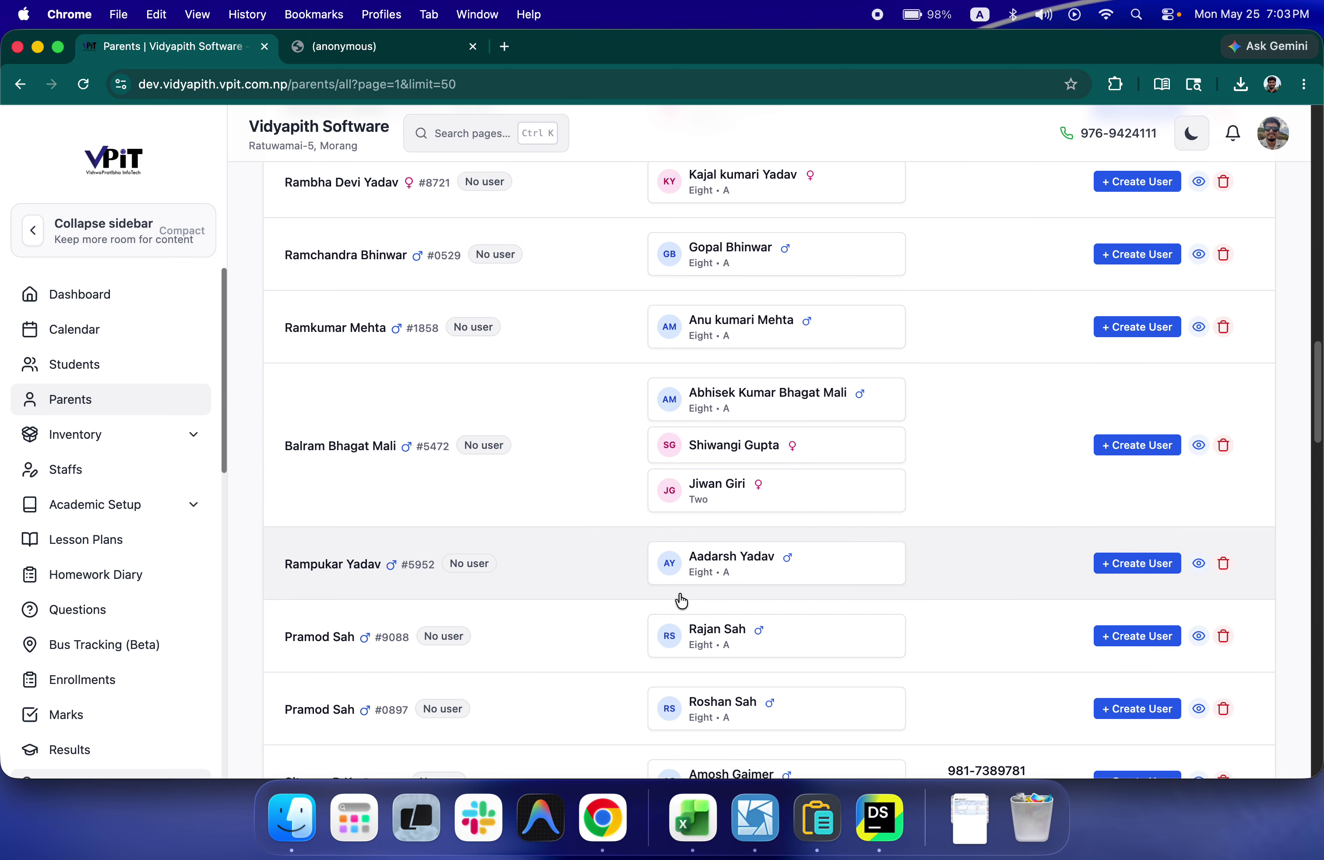
pyautogui.scroll(-4, 681, 601)
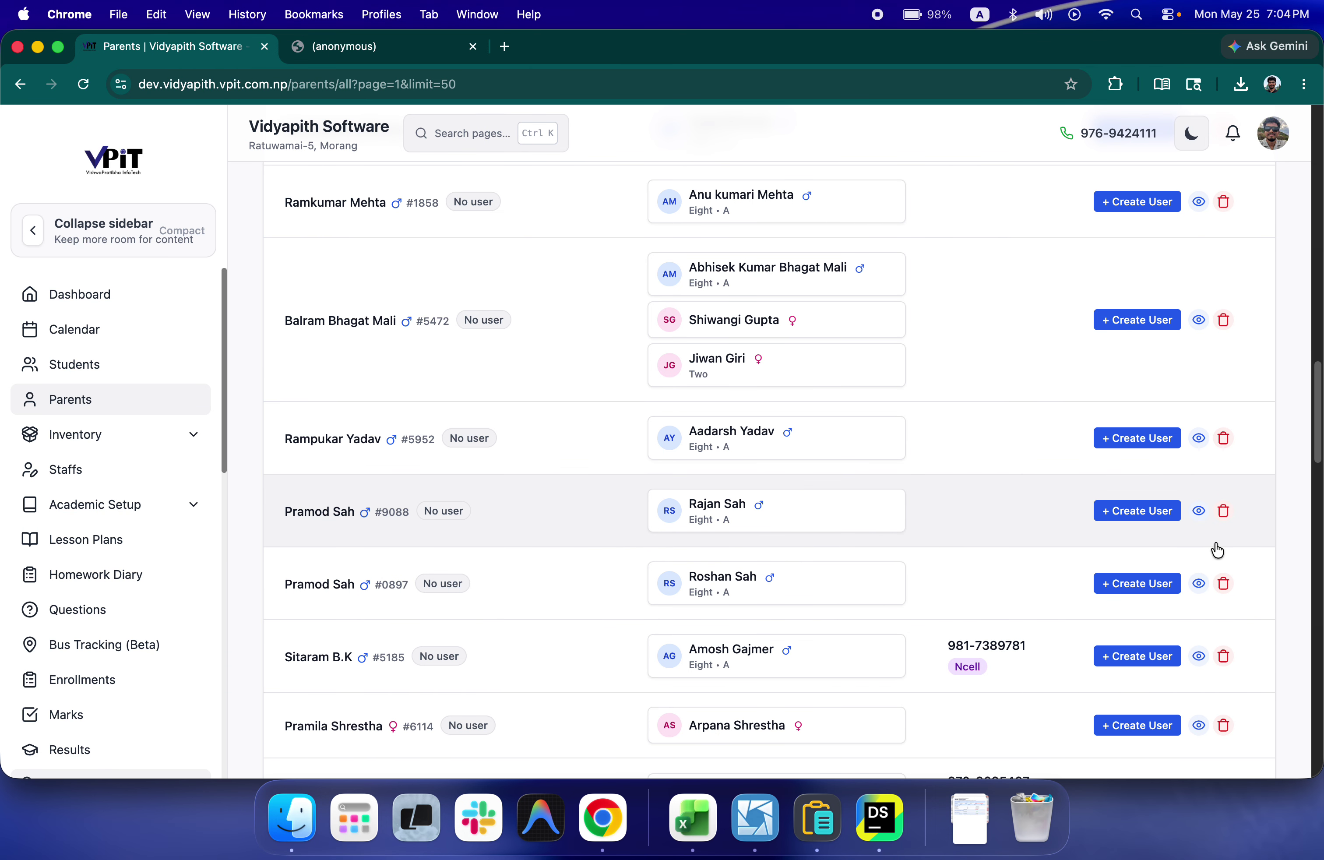
# - Delete the second of the two same-named parent records listed one after the other, each linked to a single Eight A student
pyautogui.click(1225, 586)
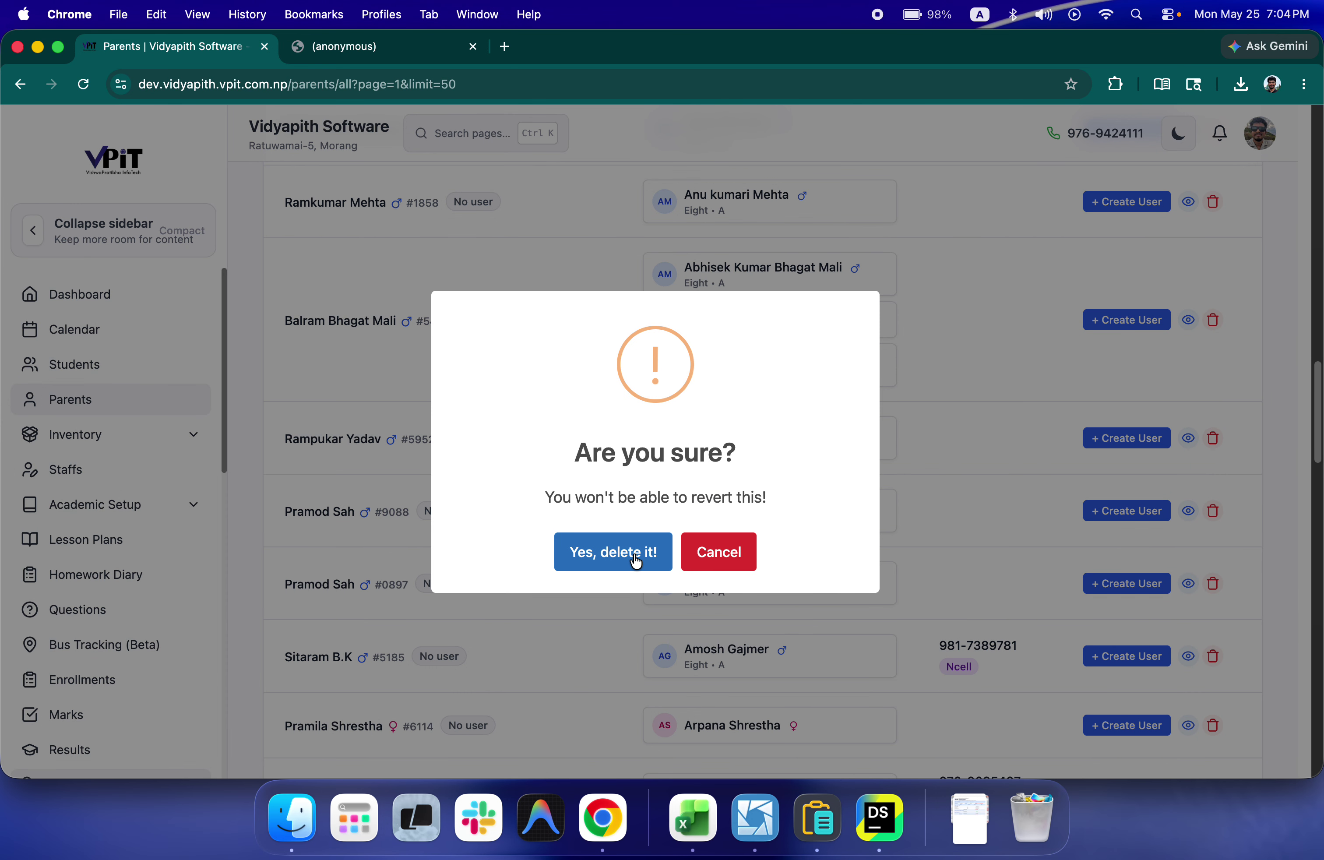
pyautogui.click(753, 559)
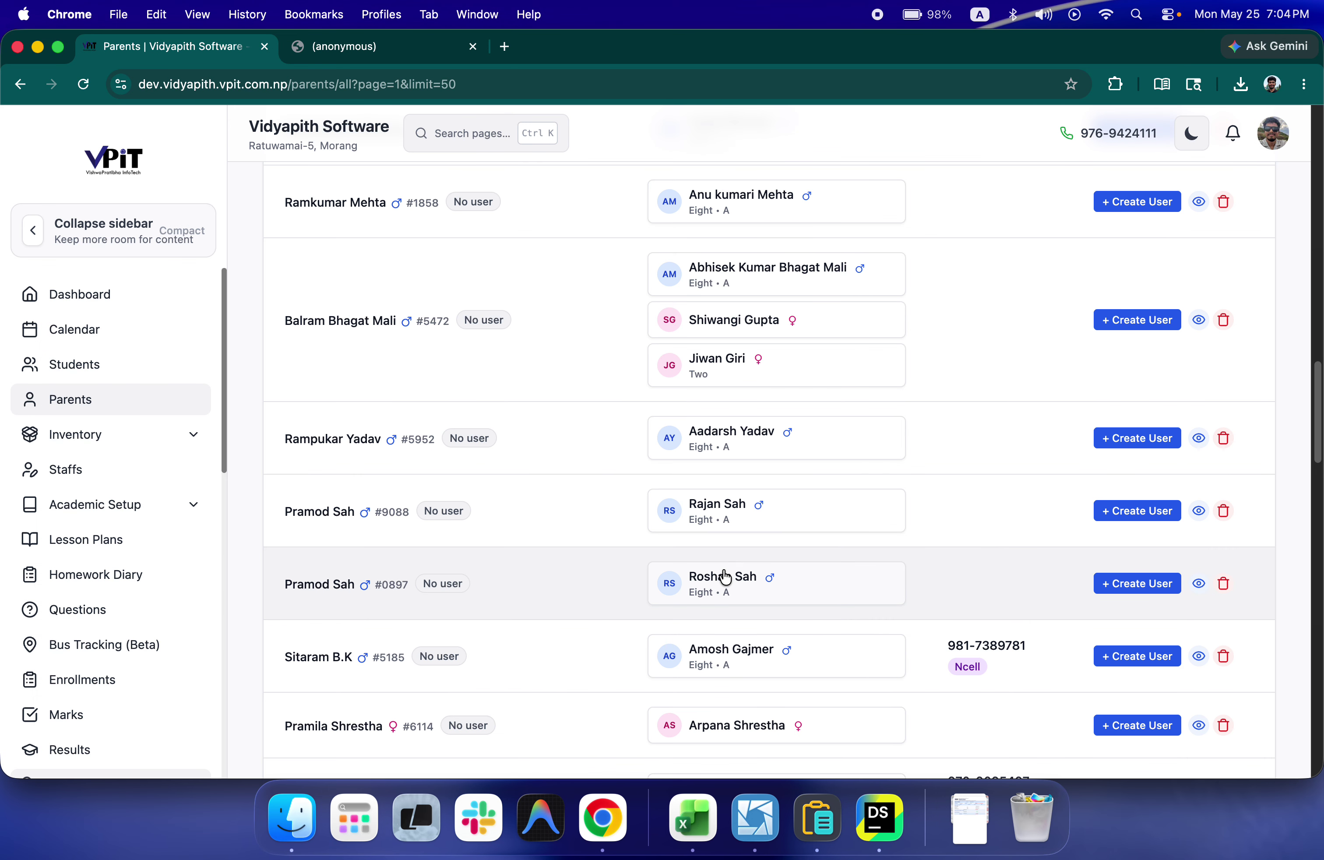
pyautogui.click(1222, 584)
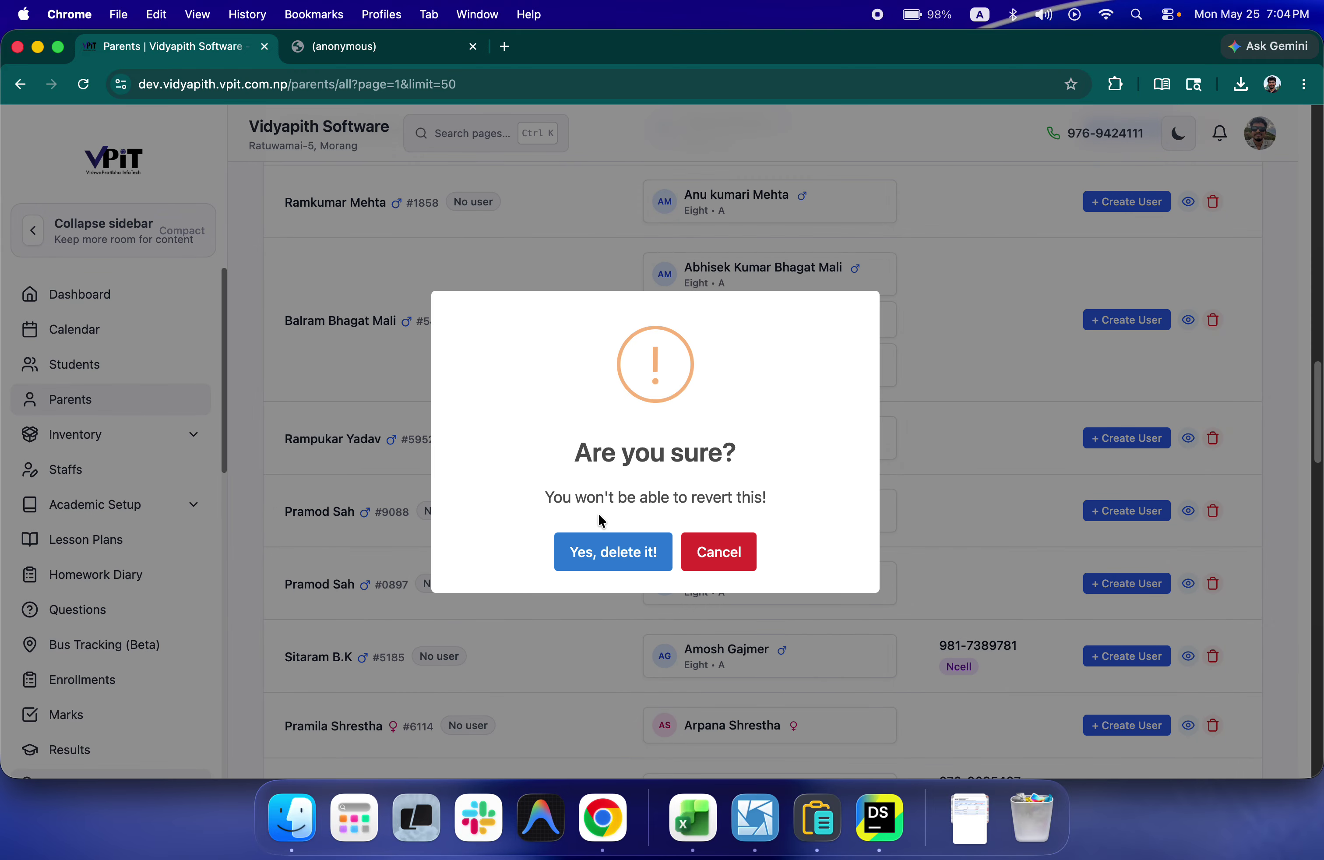
pyautogui.click(614, 552)
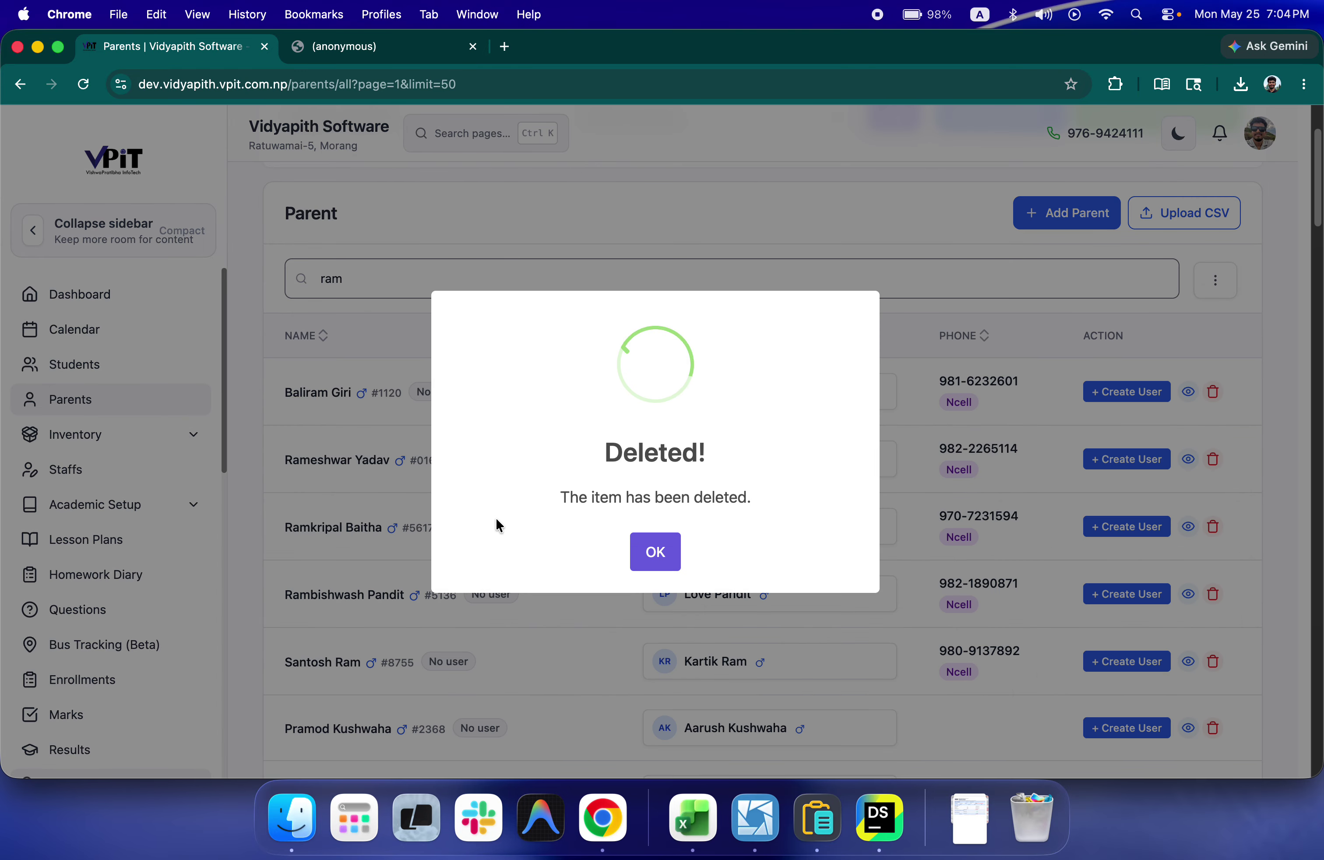
pyautogui.click(648, 553)
# - Search the parent list by the deleted duplicate's first name and open the remaining parent record with the same full name
pyautogui.click(494, 282)
pyautogui.press('BackSpace')
pyautogui.press('BackSpace')
pyautogui.press('BackSpace')
pyautogui.write('pram')
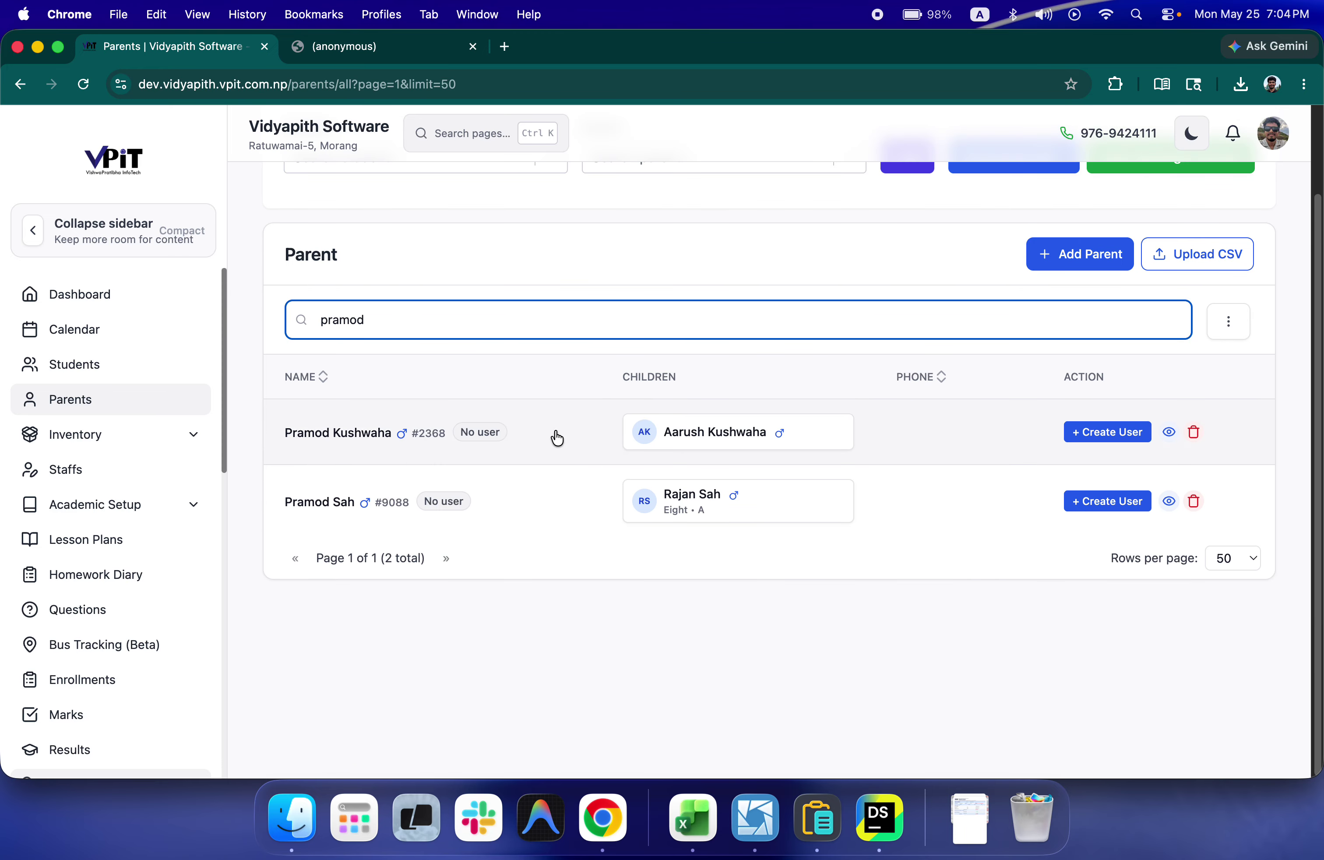
pyautogui.click(534, 493)
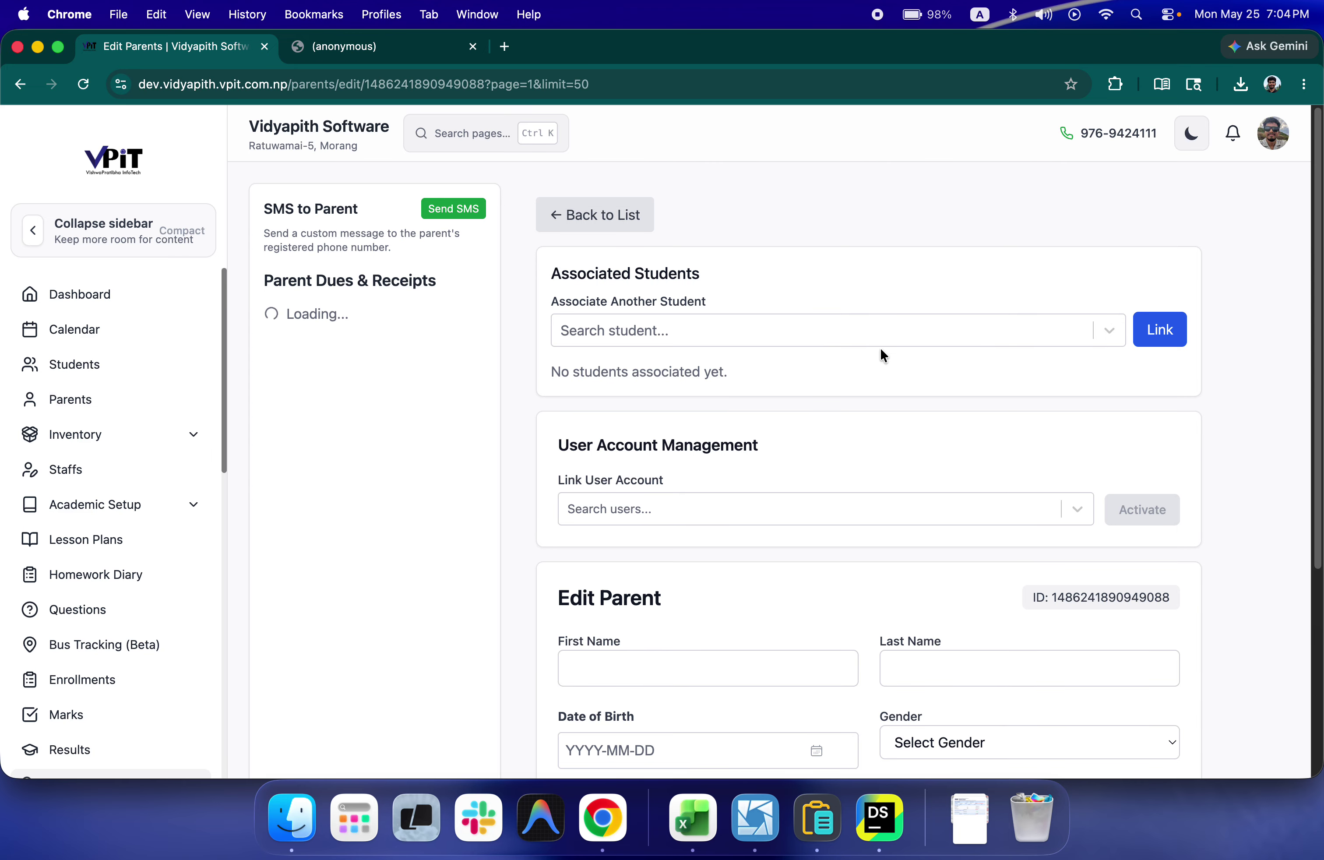
# - Associate the deleted duplicate's child, the Eight A student sharing this parent's last name, with this parent as another student
pyautogui.click(801, 338)
pyautogui.write('rosha')
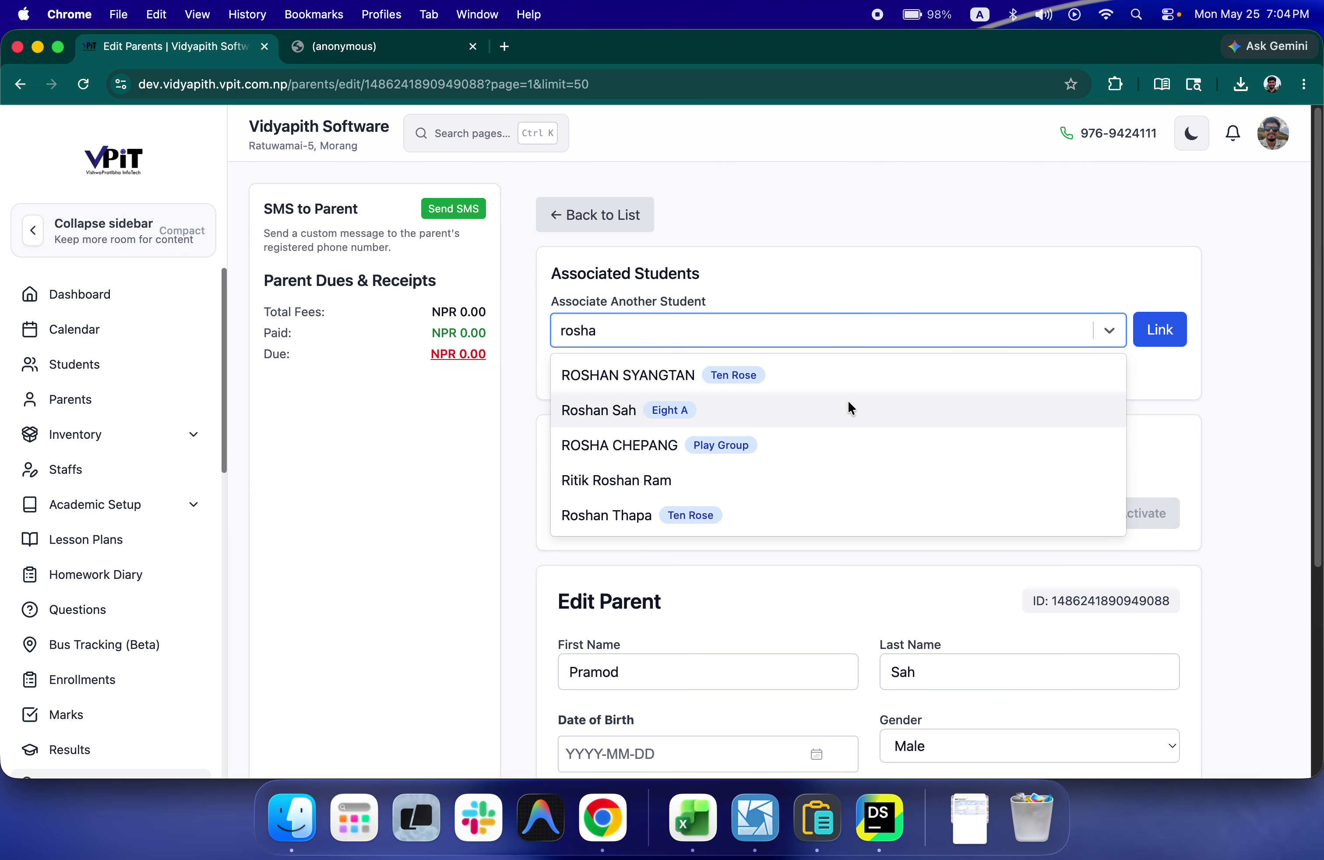
pyautogui.click(849, 404)
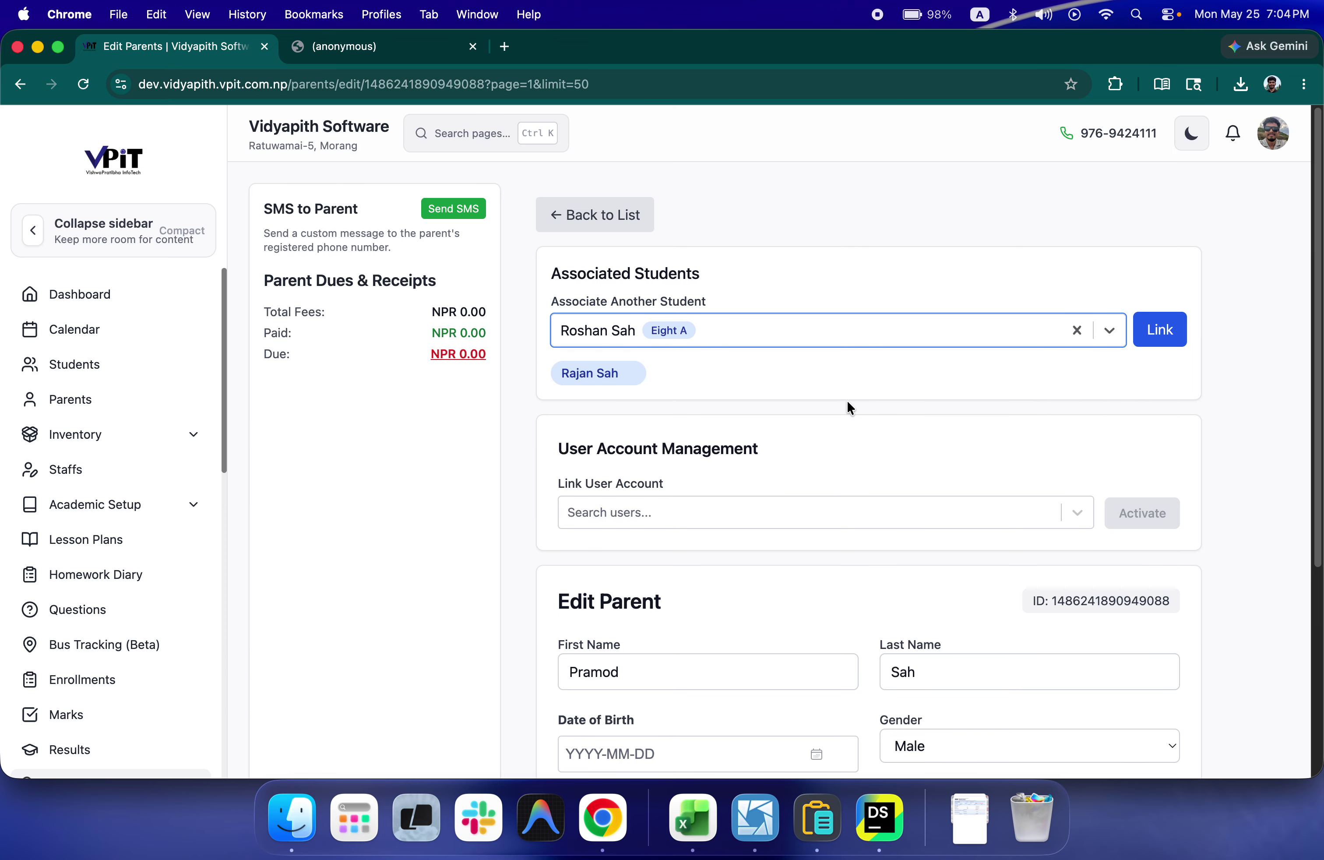
pyautogui.click(1144, 335)
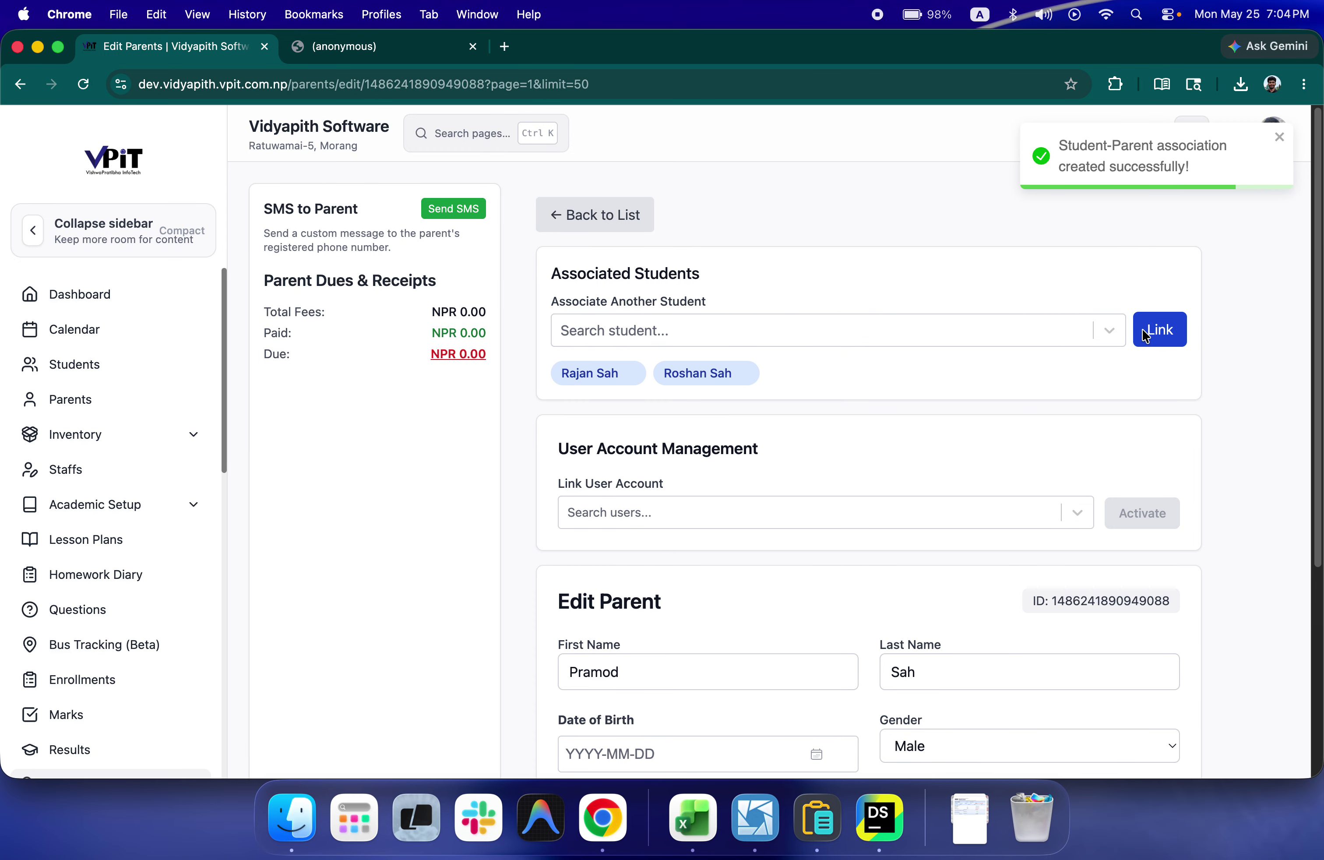